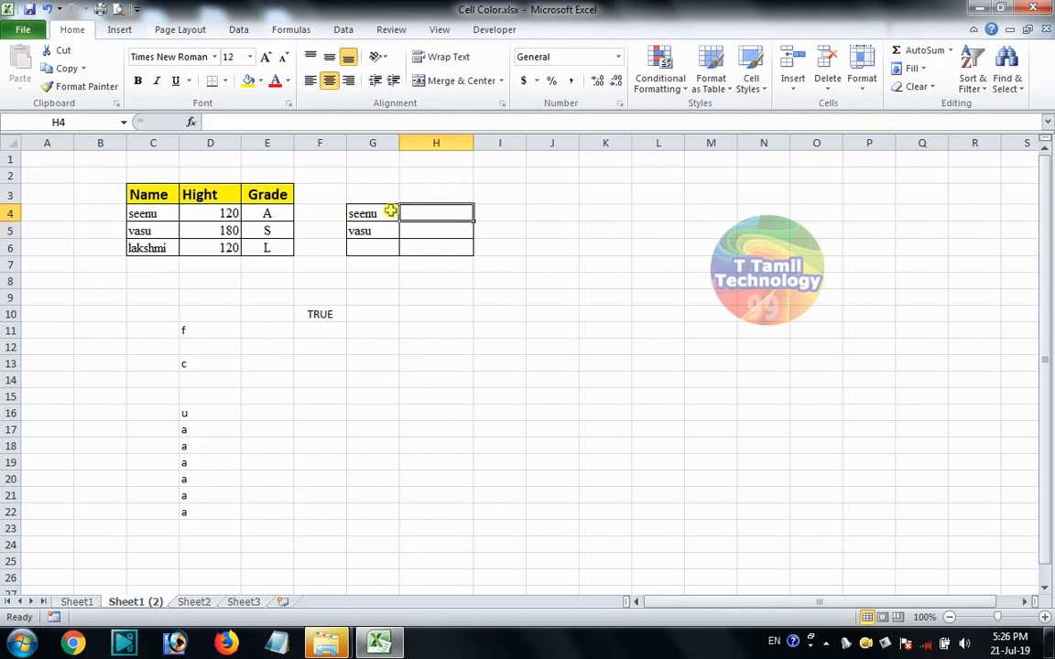
Begin an INDEX formula in cell H4 that uses the Grade range E4:E6 as its array.
{"action": "left_click", "coordinate": [374, 212]}
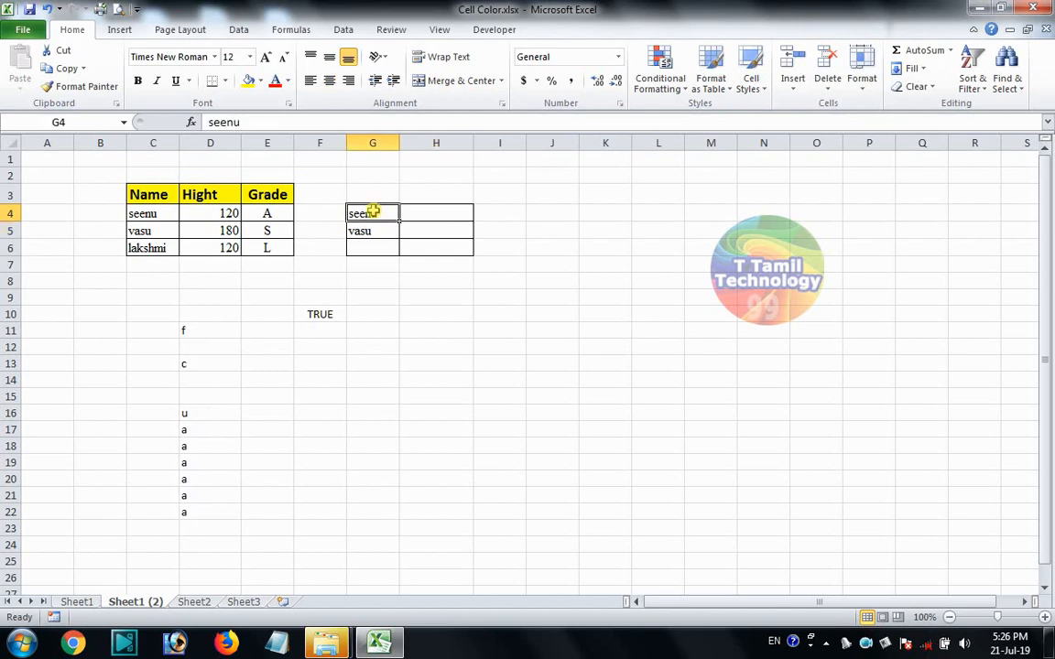
{"action": "left_click", "coordinate": [162, 212]}
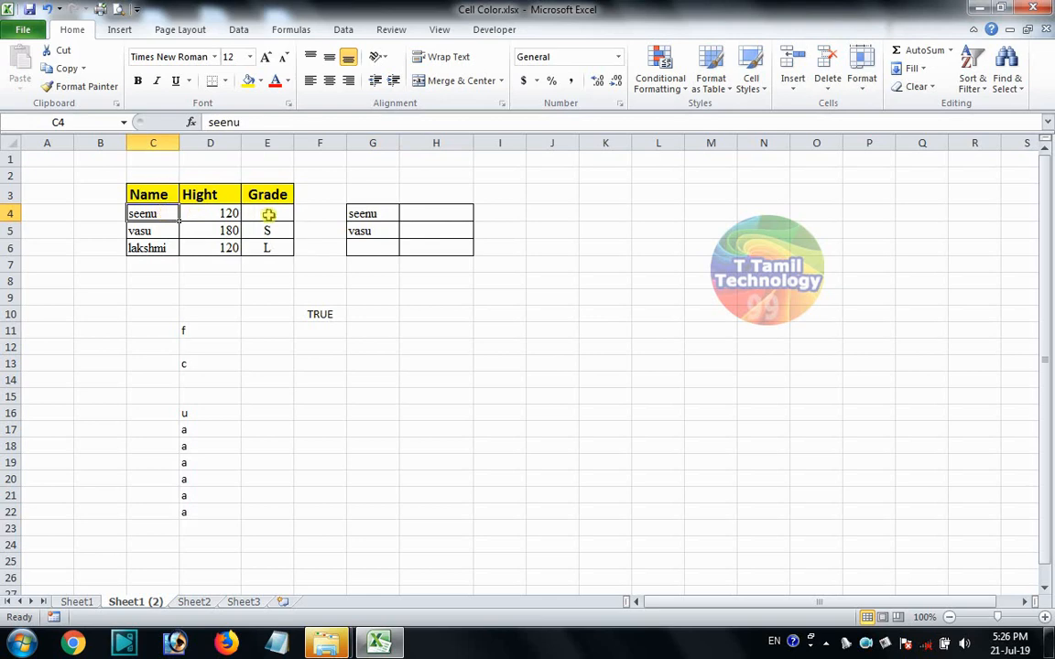
{"action": "left_click", "coordinate": [431, 215]}
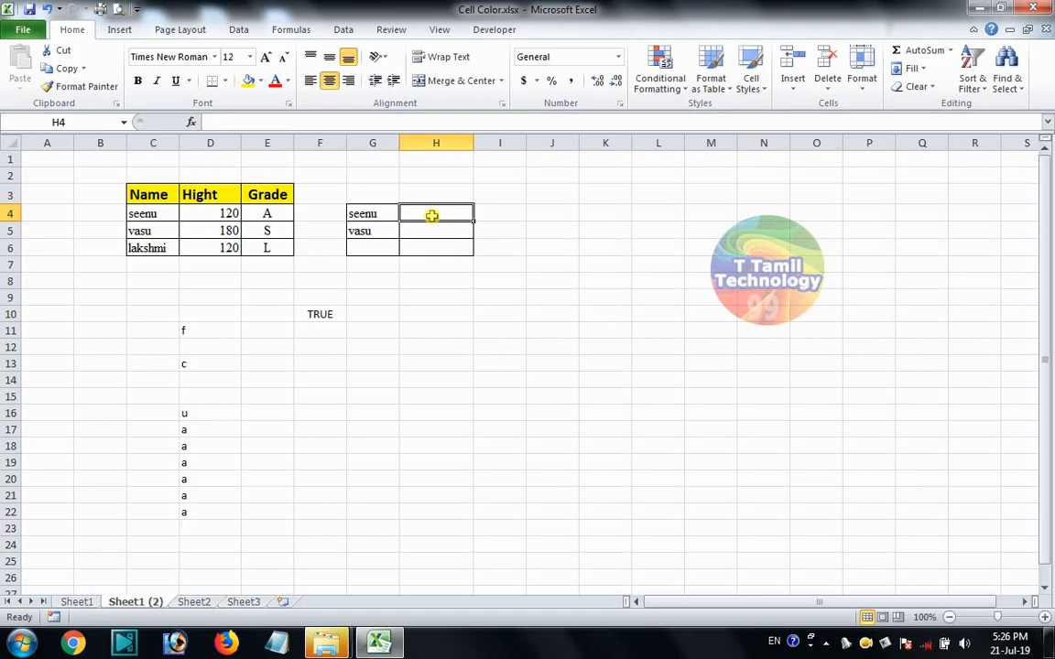
{"action": "type", "text": "=in"}
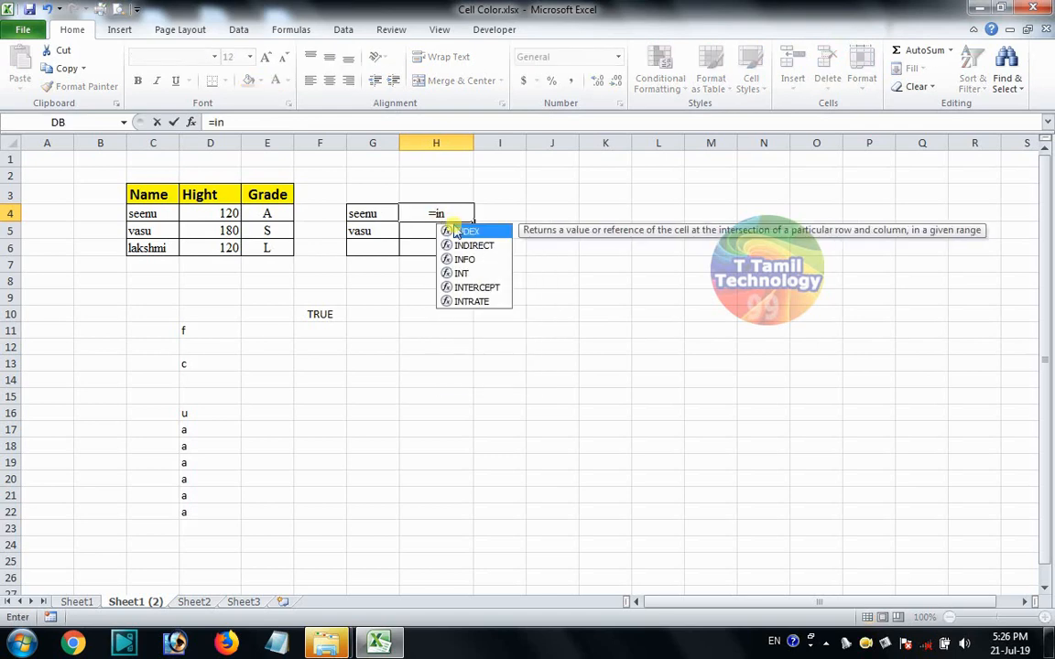
{"action": "double_click", "coordinate": [462, 230]}
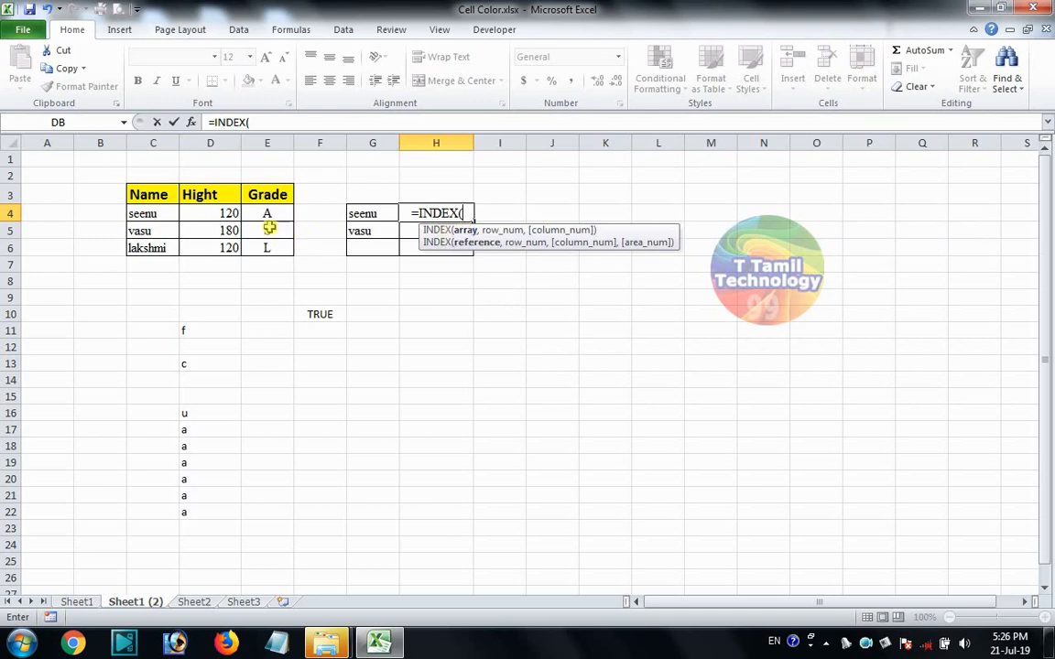
{"action": "left_click_drag", "start_coordinate": [270, 210], "coordinate": [271, 246]}
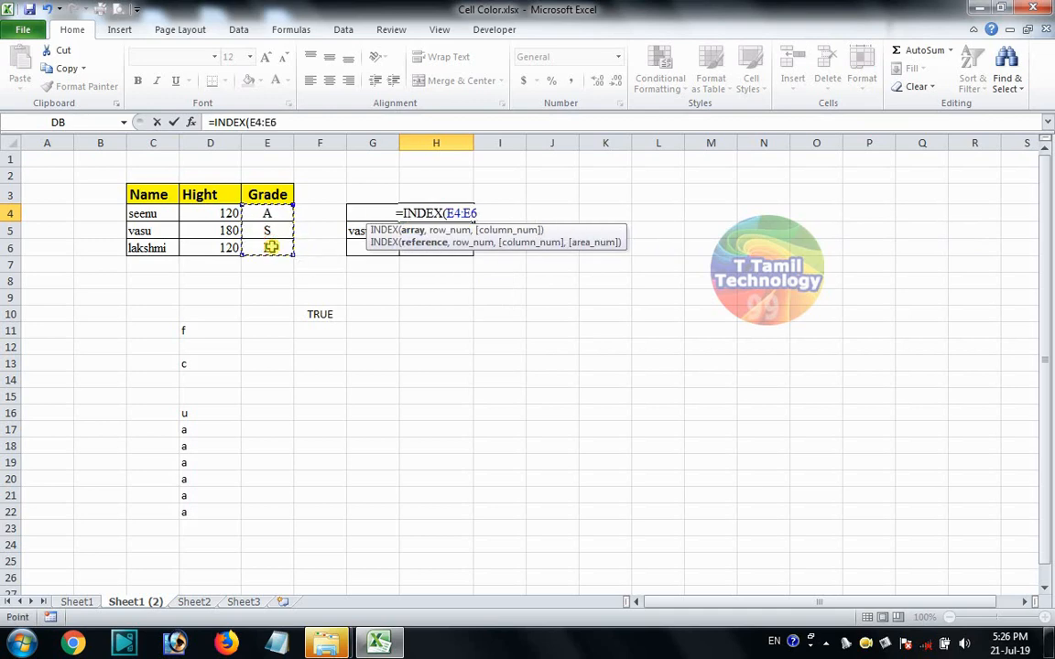
{"action": "type", "text": ","}
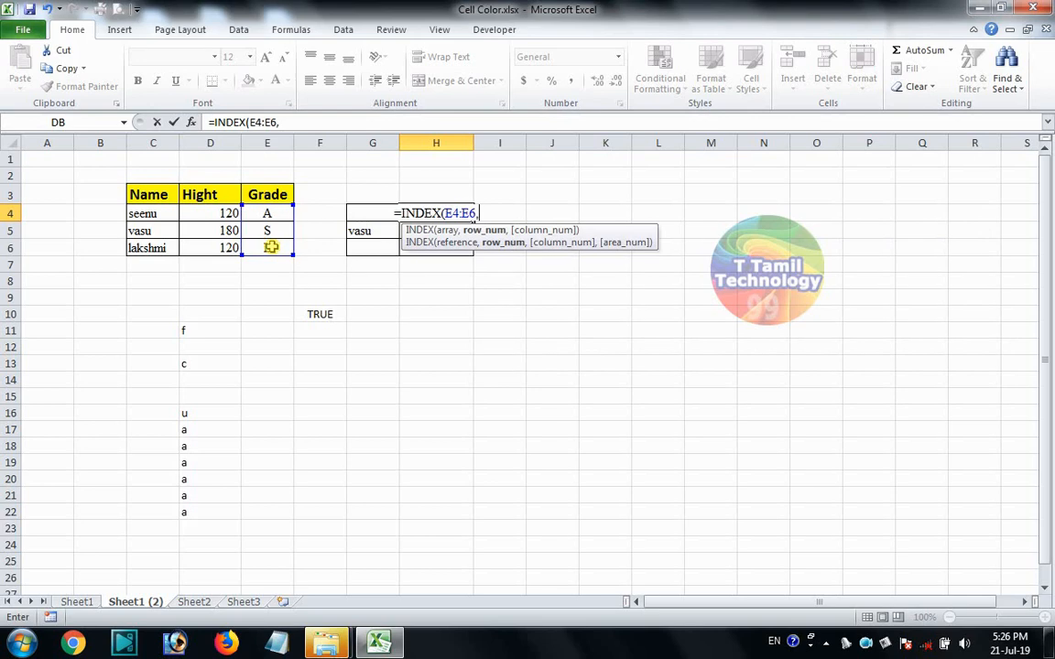
Complete the H4 formula with MATCH(G4,C4:C6,0) as the row argument and enter it.
{"action": "type", "text": "M"}
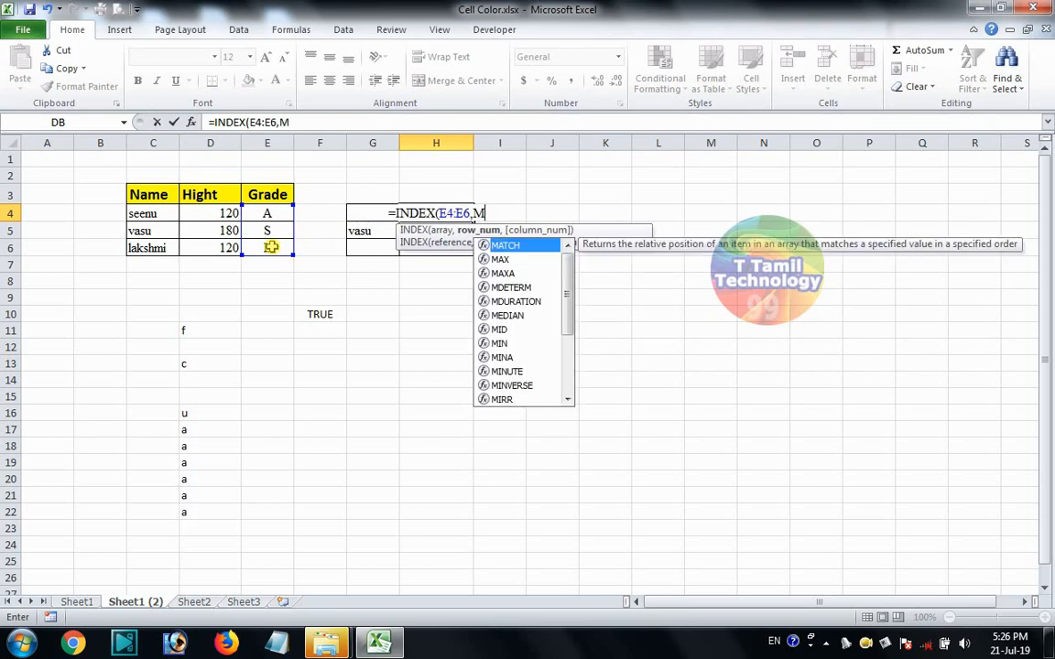
{"action": "double_click", "coordinate": [520, 246]}
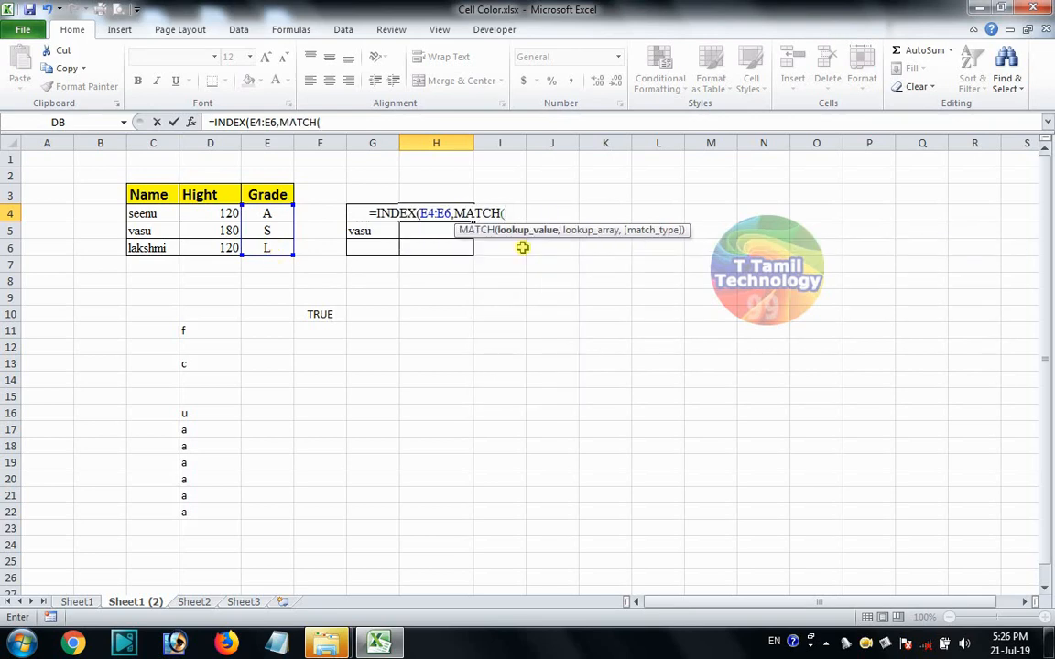
{"action": "type", "text": "G4"}
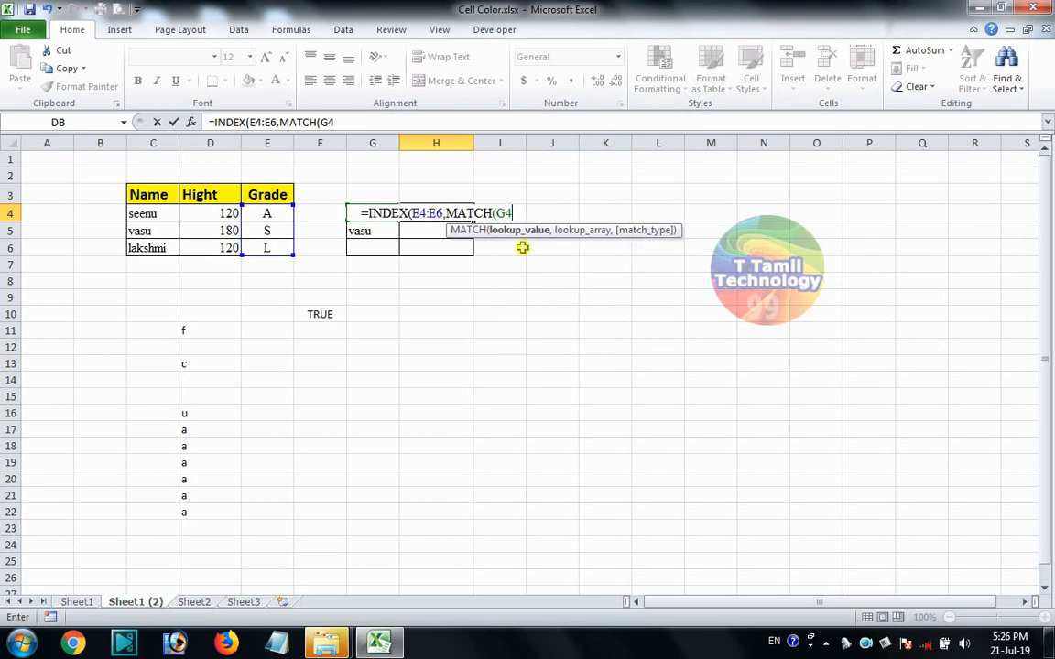
{"action": "type", "text": ","}
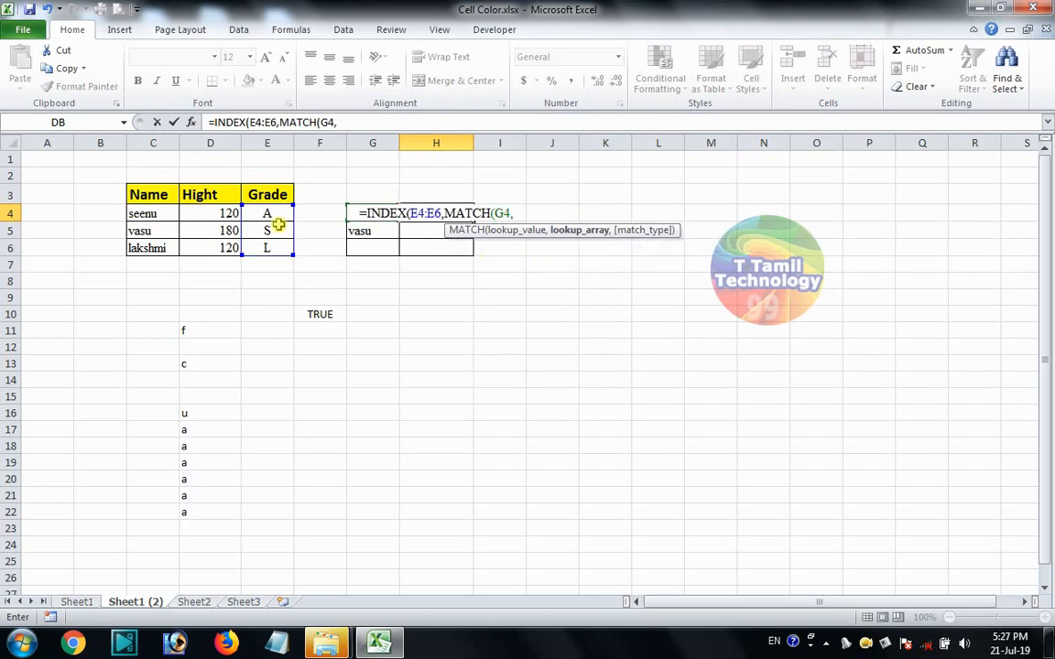
{"action": "left_click_drag", "start_coordinate": [153, 213], "coordinate": [160, 243]}
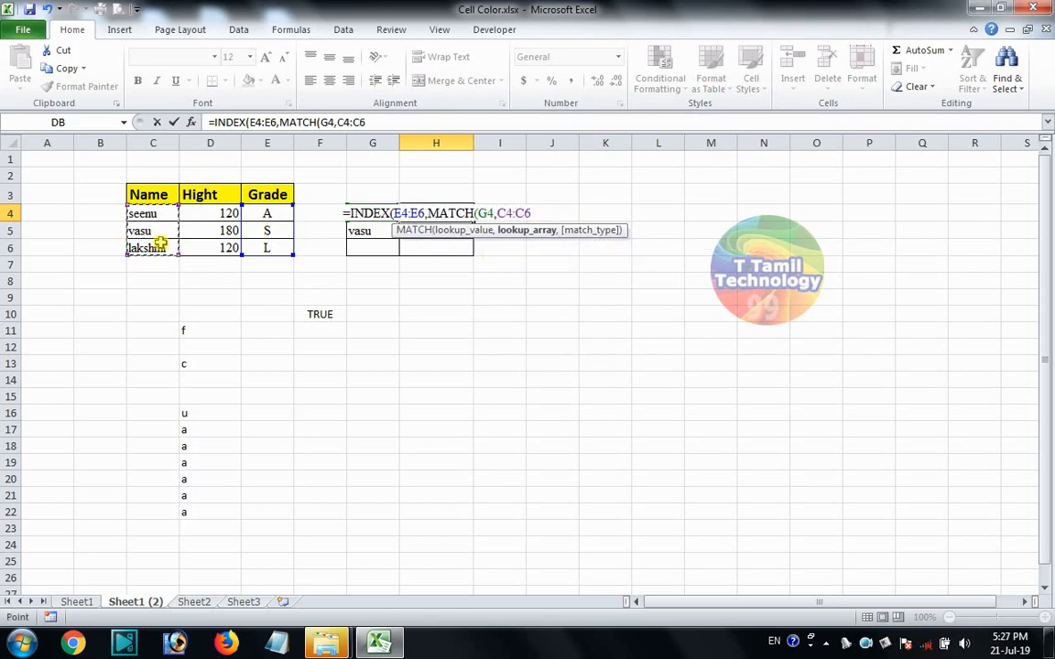
{"action": "type", "text": ",0))"}
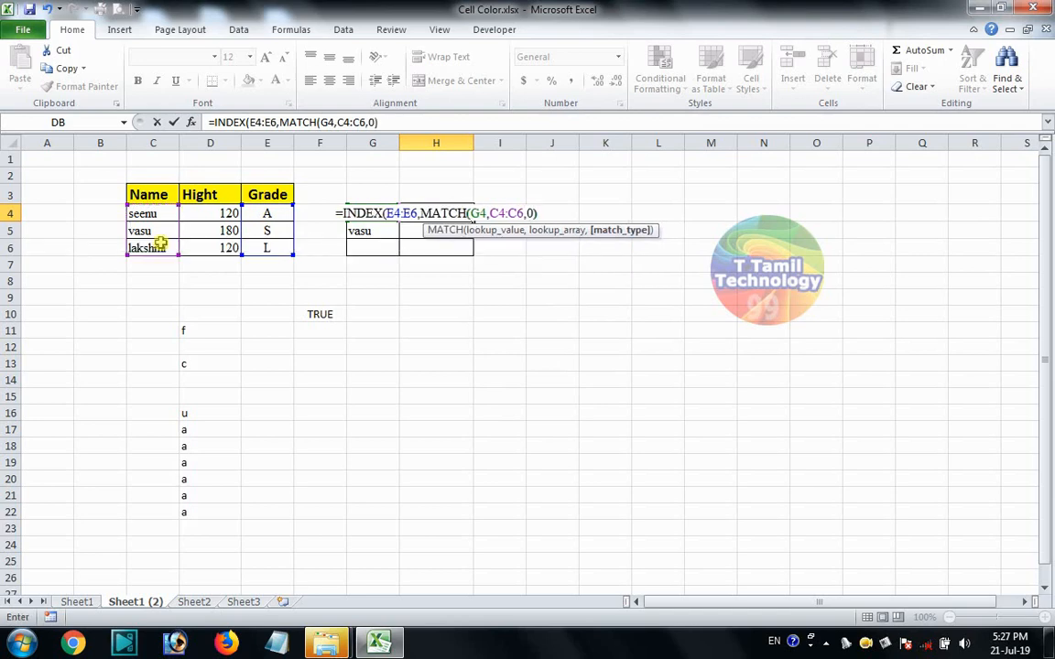
{"action": "key", "text": "Return"}
Replace the lookup name in G4 with the name listed in C5.
{"action": "key", "text": "Up"}
{"action": "key", "text": "Left"}
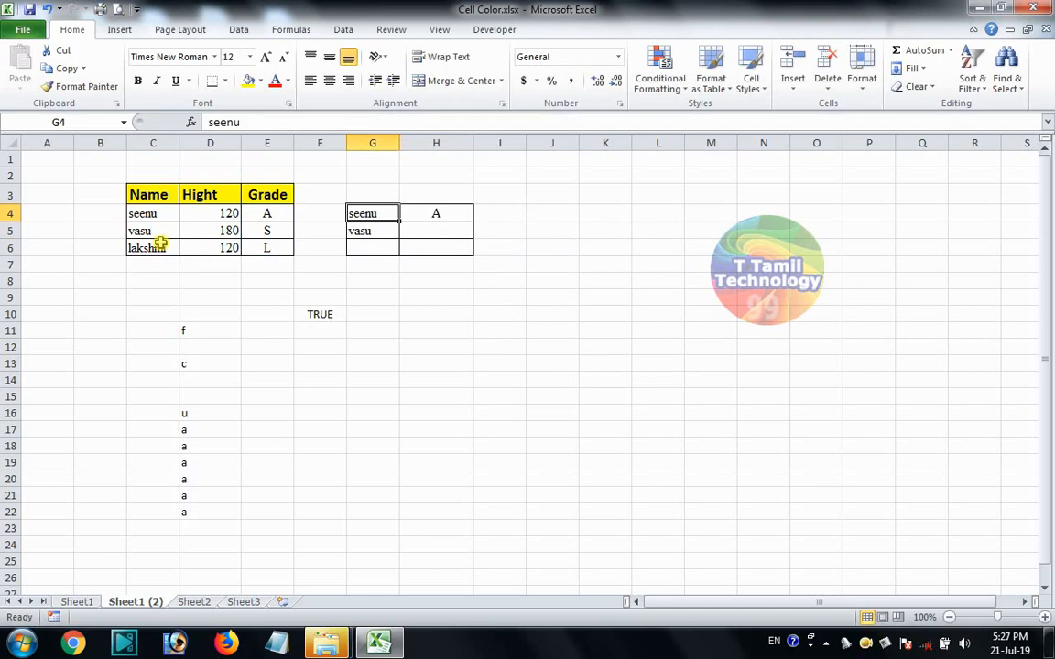
{"action": "type", "text": "vasu"}
{"action": "key", "text": "Return"}
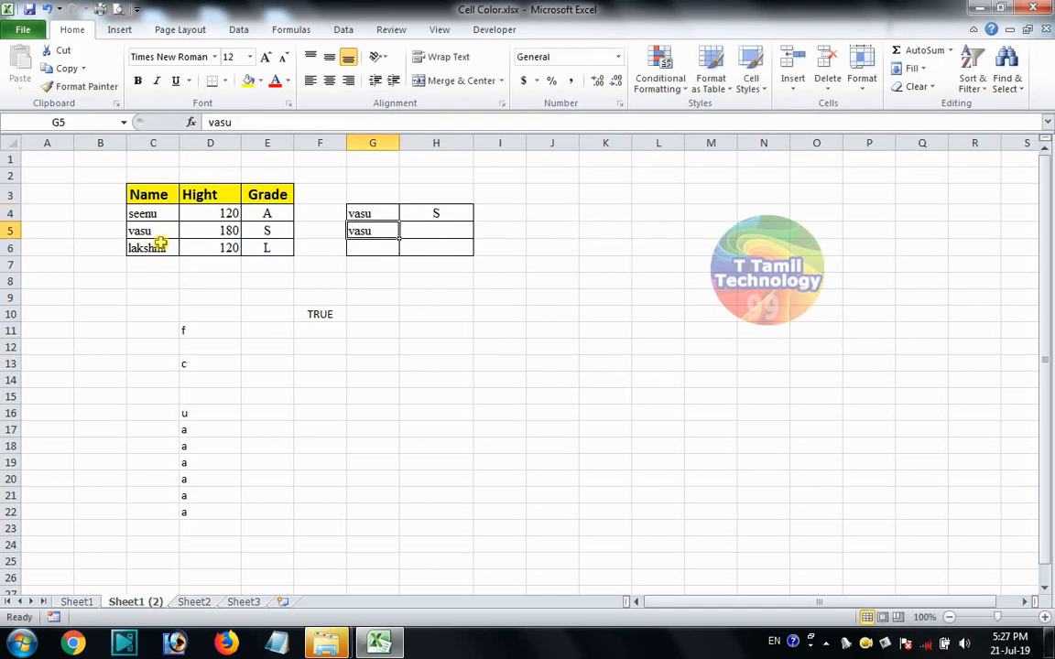
Fill the H4 lookup formula down into H5 and change the lookup name in G5 to the one listed in C6.
{"action": "key", "text": "Right"}
{"action": "key", "text": "ctrl+d"}
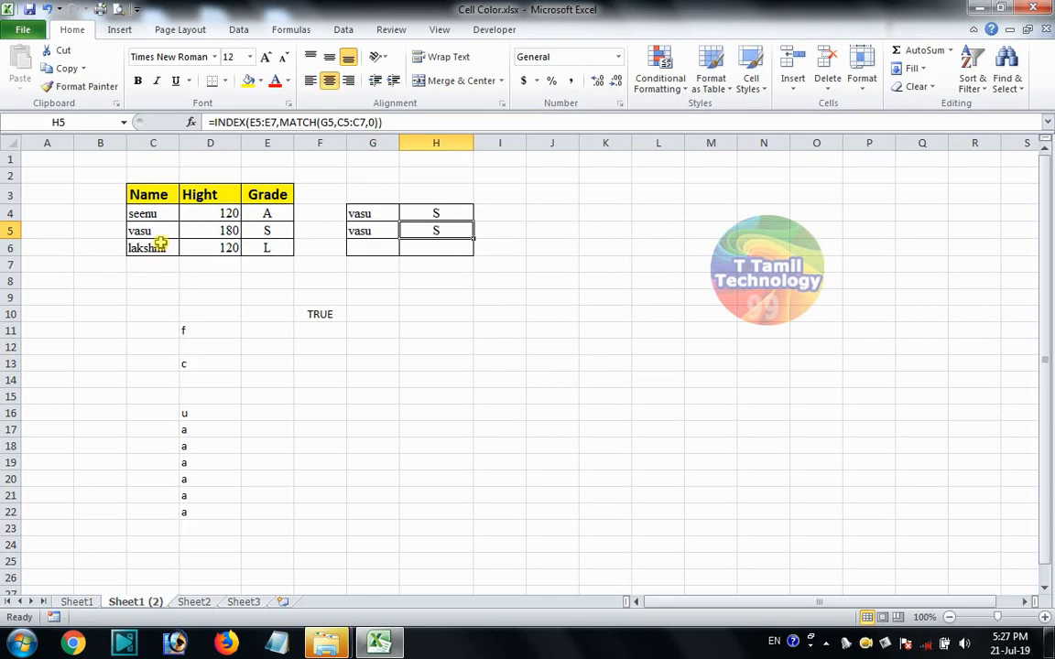
{"action": "key", "text": "Left"}
{"action": "type", "text": "L"}
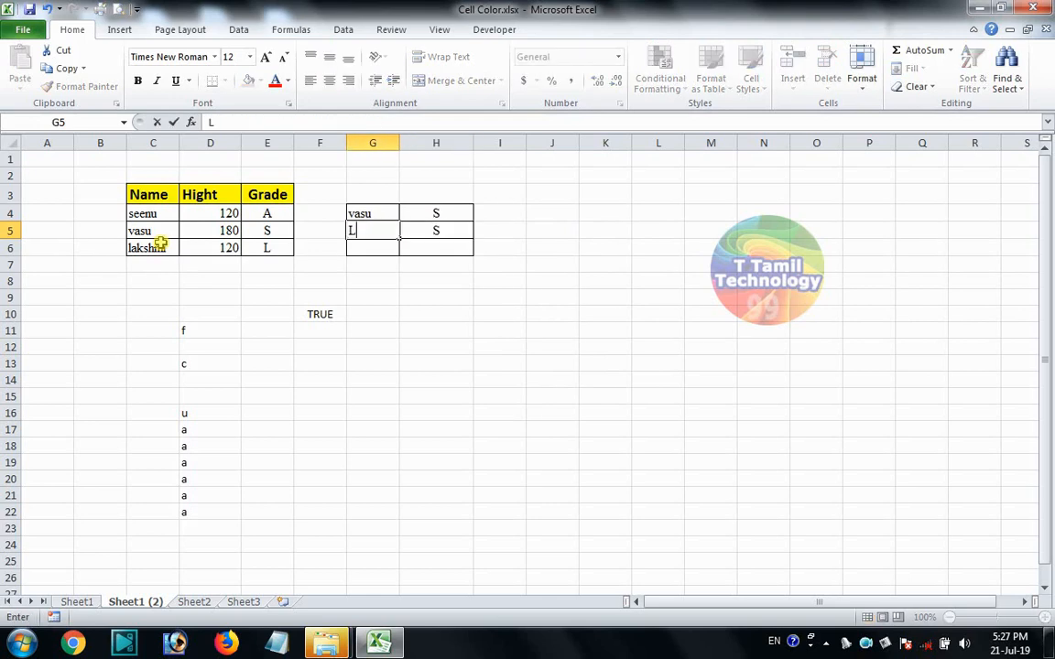
{"action": "type", "text": "akshmi"}
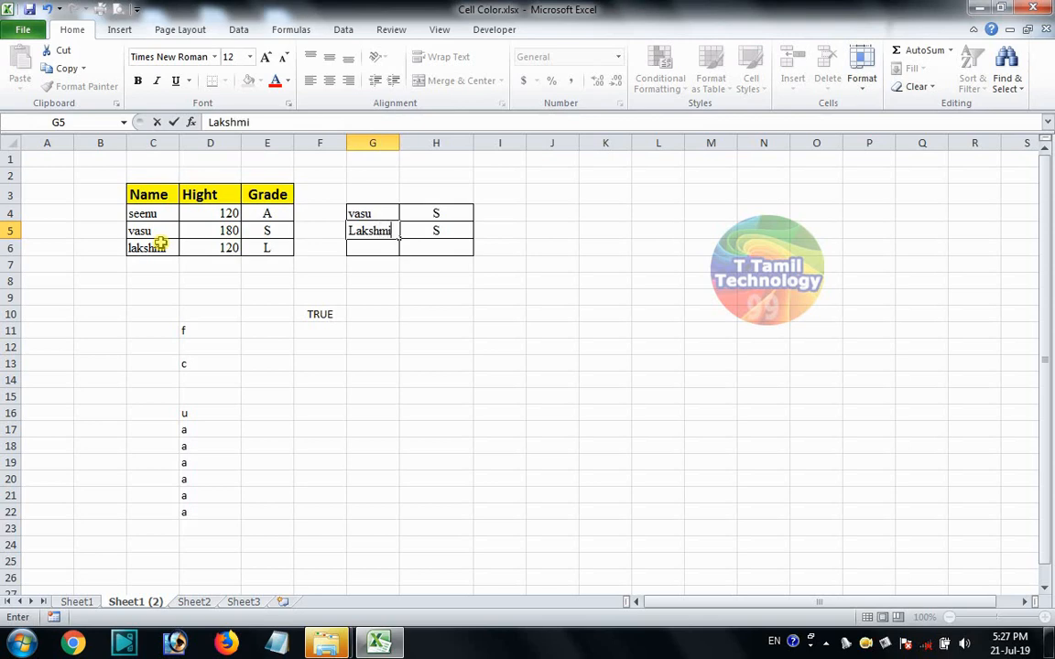
{"action": "key", "text": "Return"}
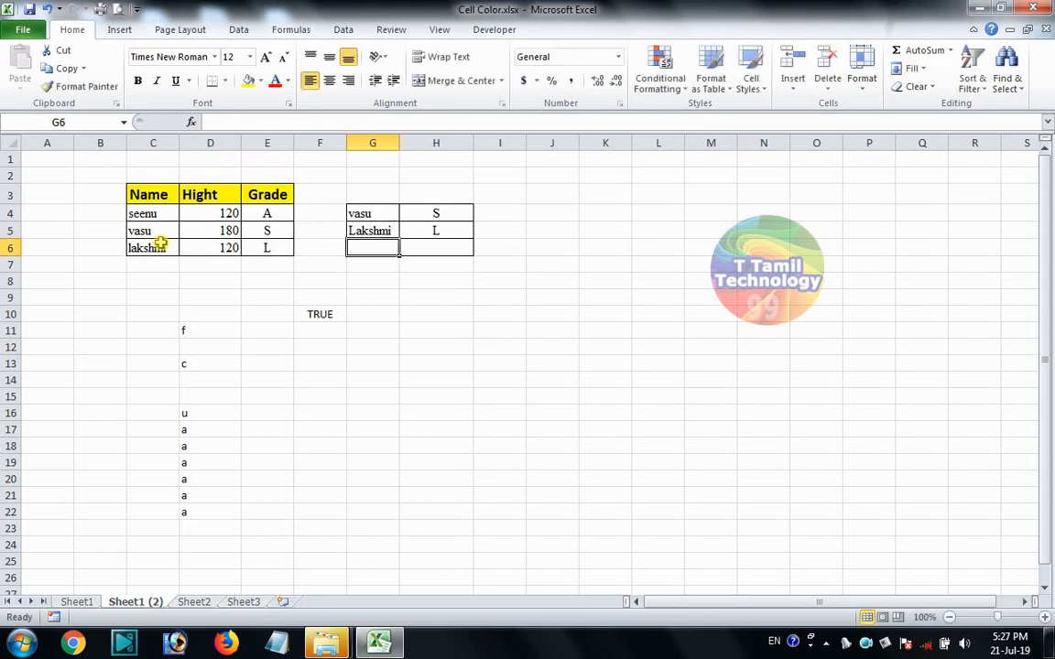
Start a new conditional formatting rule for C4:E6 that uses a formula to determine which cells to format.
{"action": "left_click", "coordinate": [422, 229]}
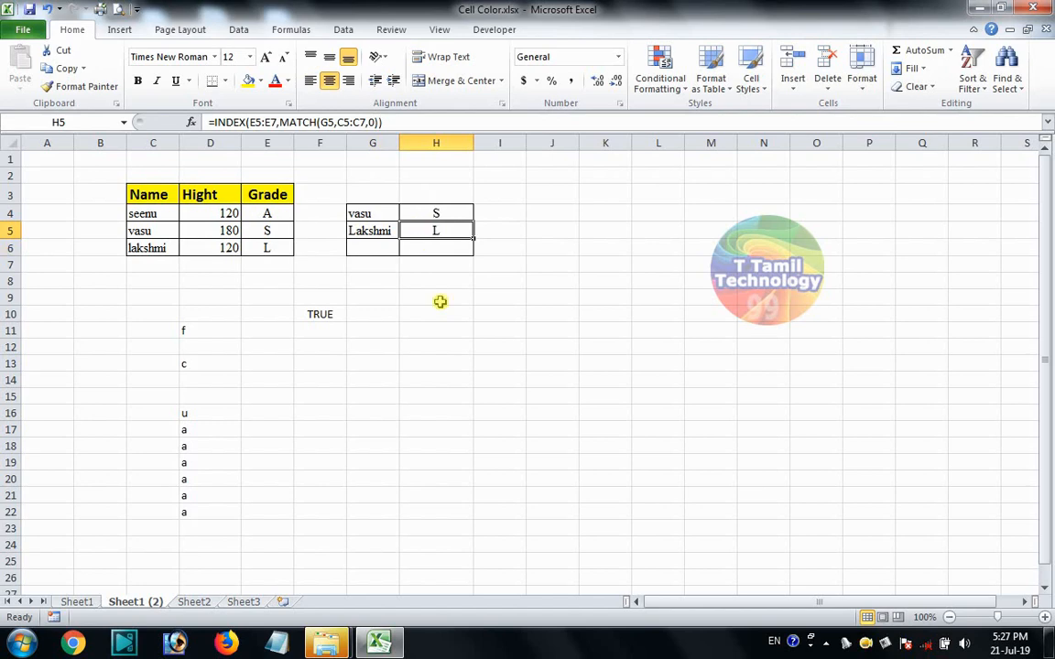
{"action": "left_click", "coordinate": [379, 210]}
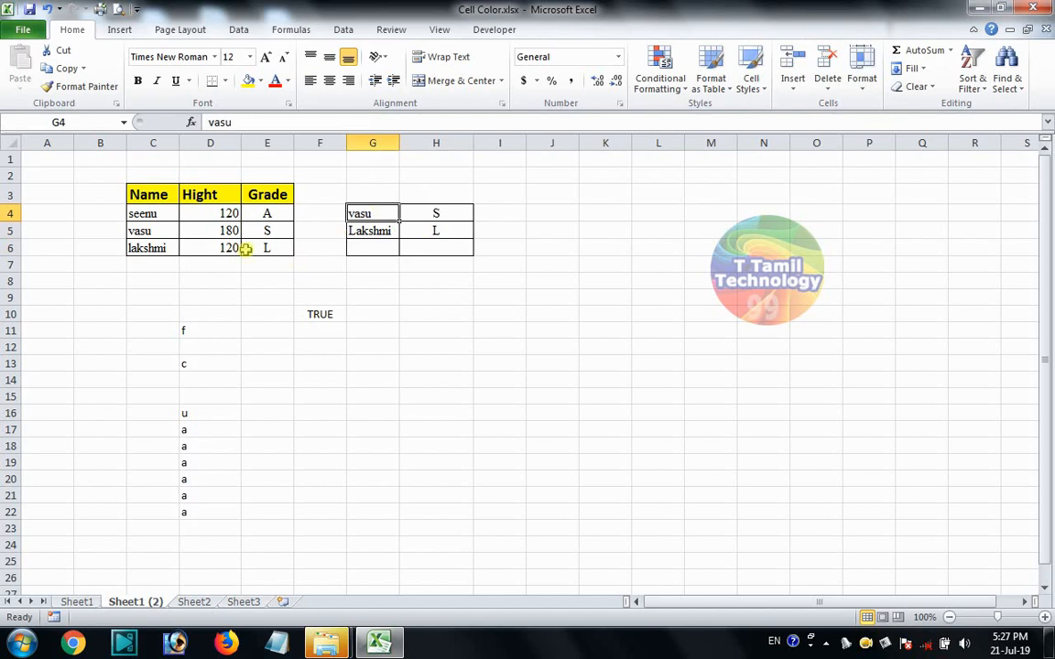
{"action": "left_click_drag", "start_coordinate": [146, 210], "coordinate": [271, 246]}
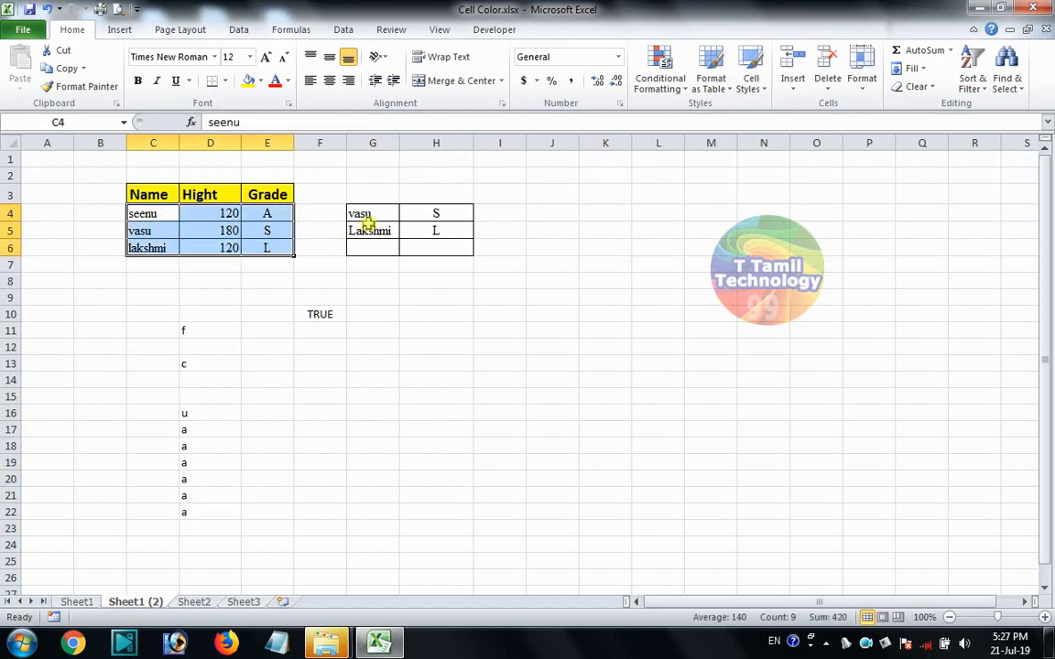
{"action": "left_click", "coordinate": [673, 83]}
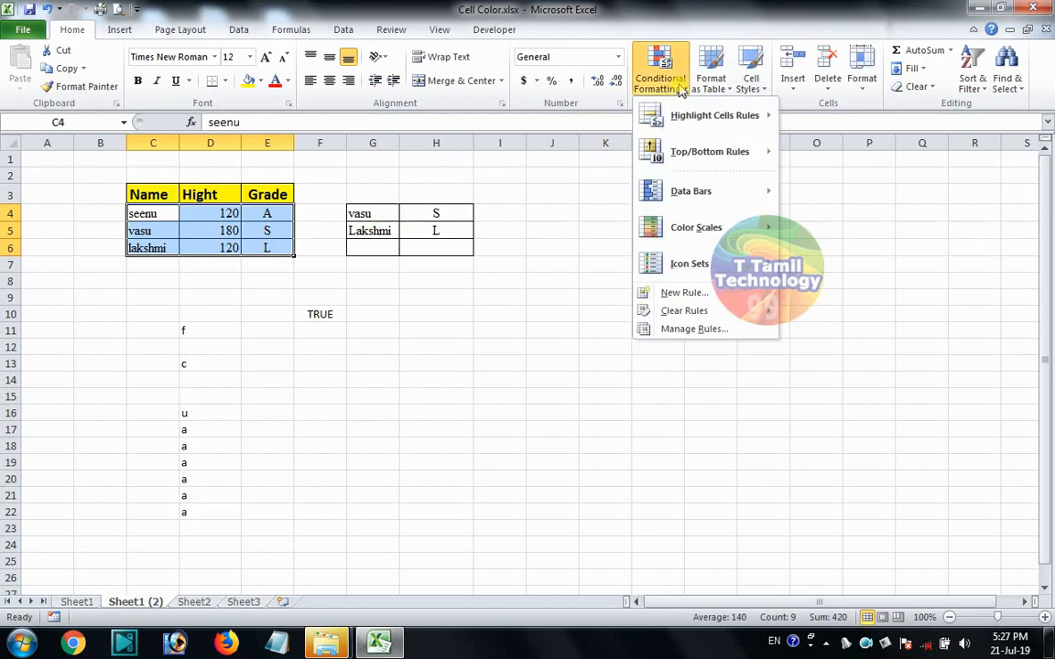
{"action": "left_click", "coordinate": [720, 293]}
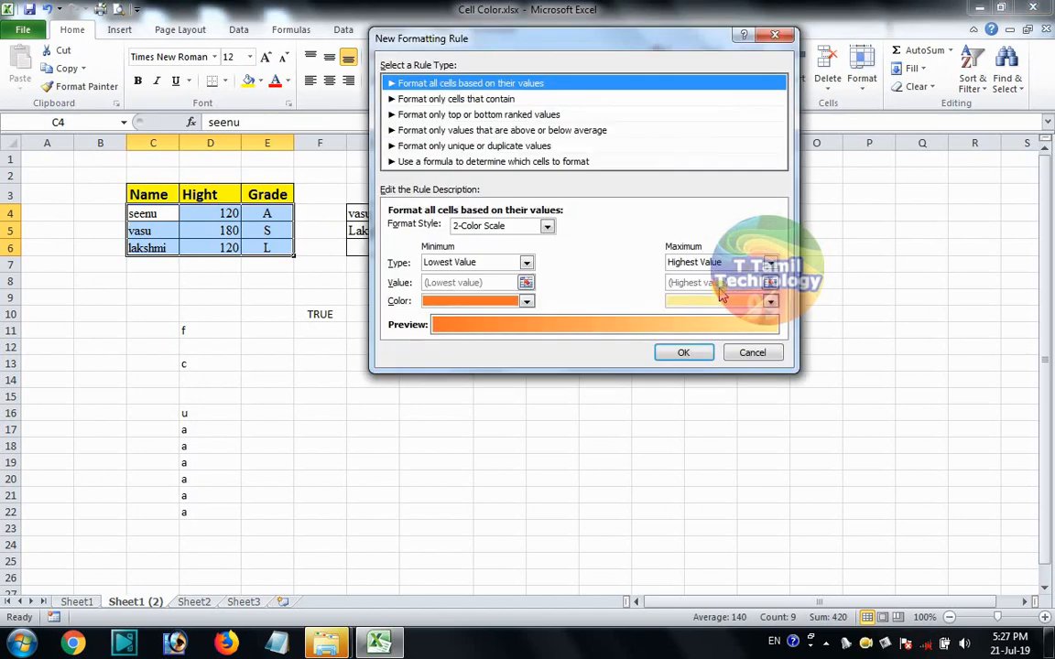
{"action": "left_click", "coordinate": [547, 163]}
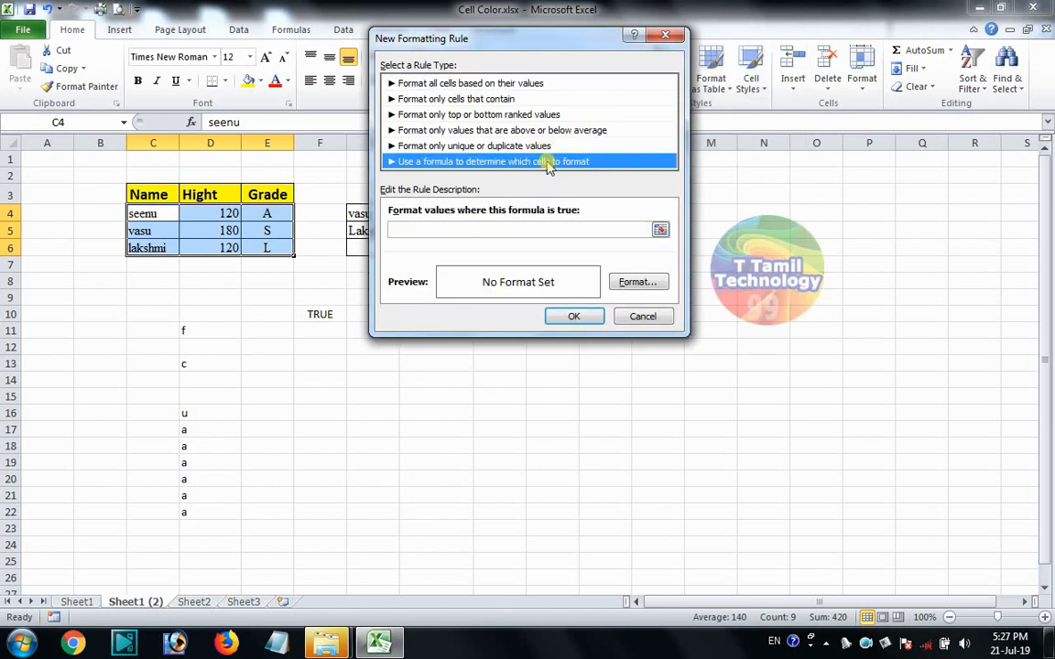
{"action": "left_click_drag", "start_coordinate": [514, 45], "coordinate": [679, 144]}
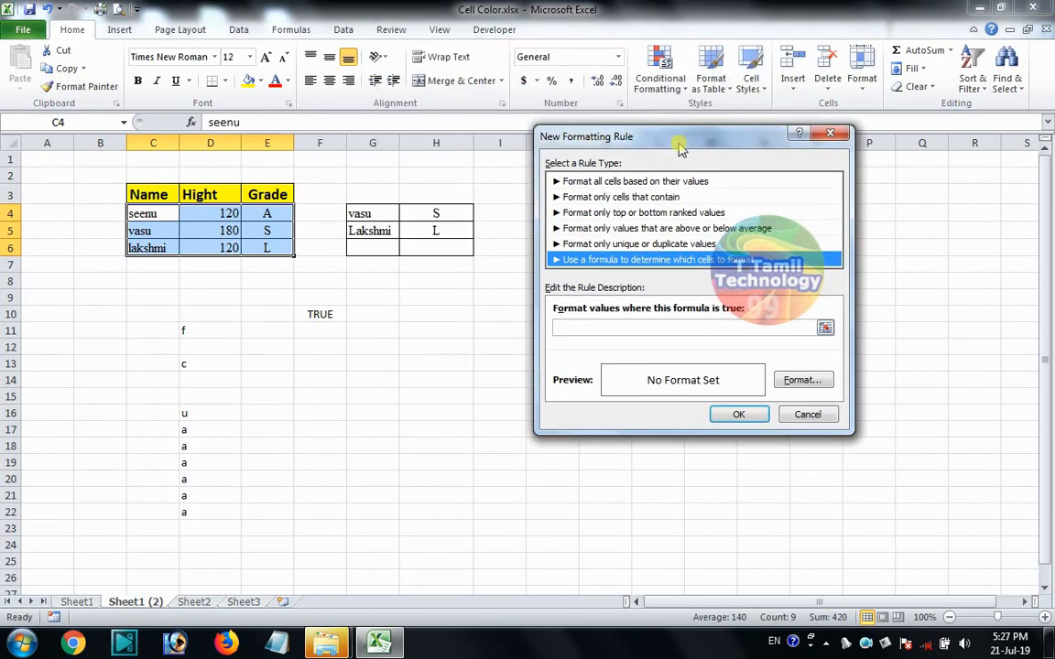
Enter =$G$4=C4 as the rule's formula, with an absolute reference to G4 and a relative reference to C4.
{"action": "left_click", "coordinate": [593, 329]}
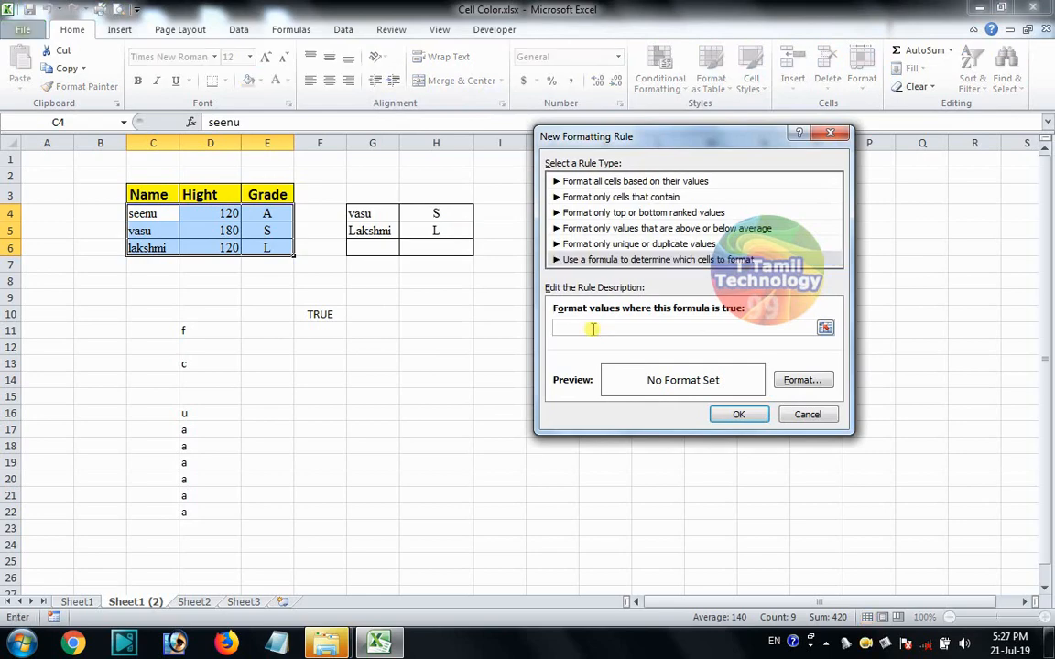
{"action": "type", "text": "="}
{"action": "left_click", "coordinate": [374, 213]}
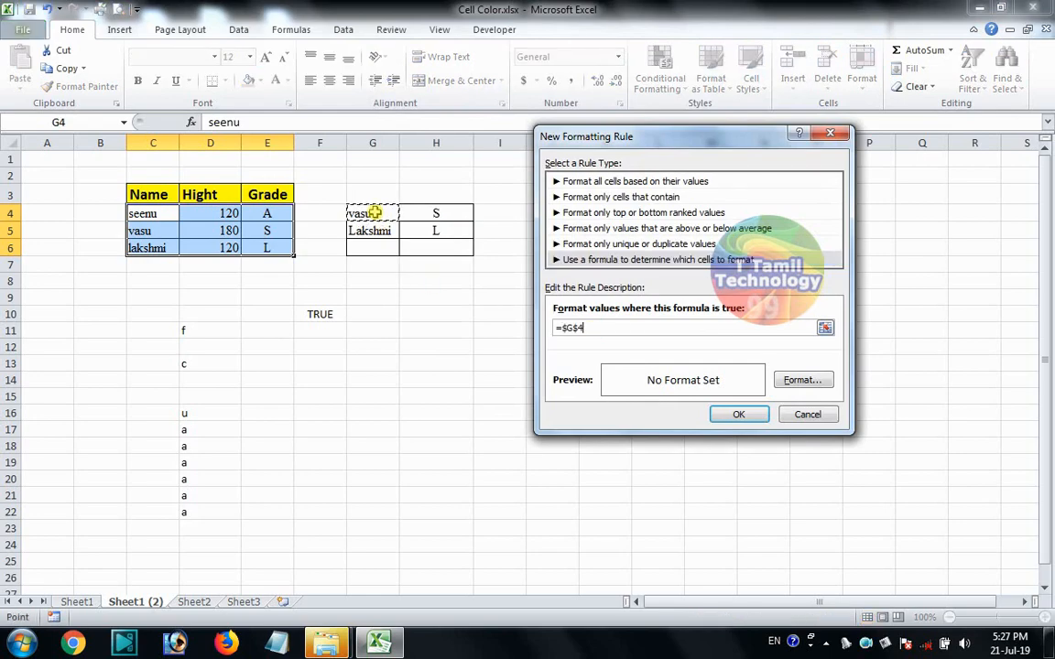
{"action": "type", "text": "="}
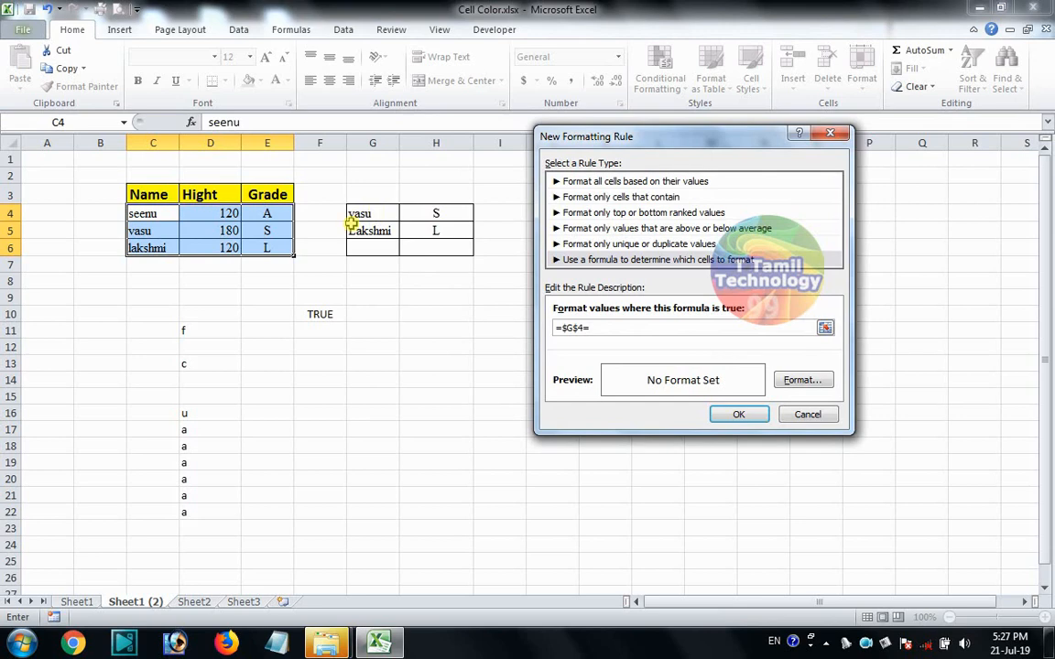
{"action": "left_click", "coordinate": [149, 213]}
{"action": "left_click", "coordinate": [605, 328]}
{"action": "key", "text": "BackSpace"}
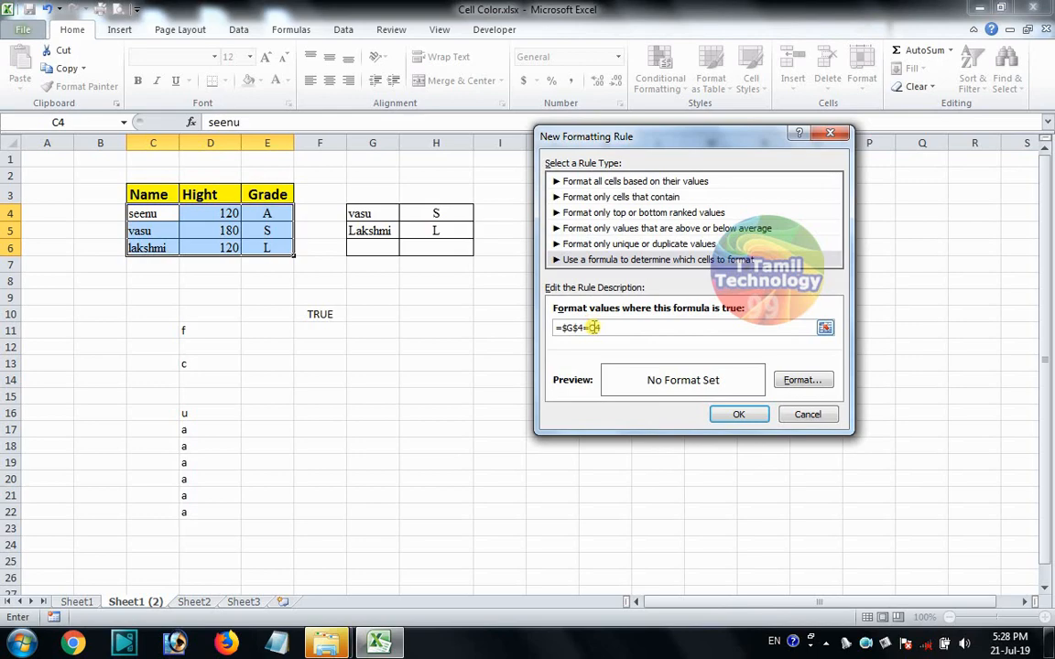
Give the rule a bright blue background fill and apply it to the table cells.
{"action": "left_click", "coordinate": [799, 381]}
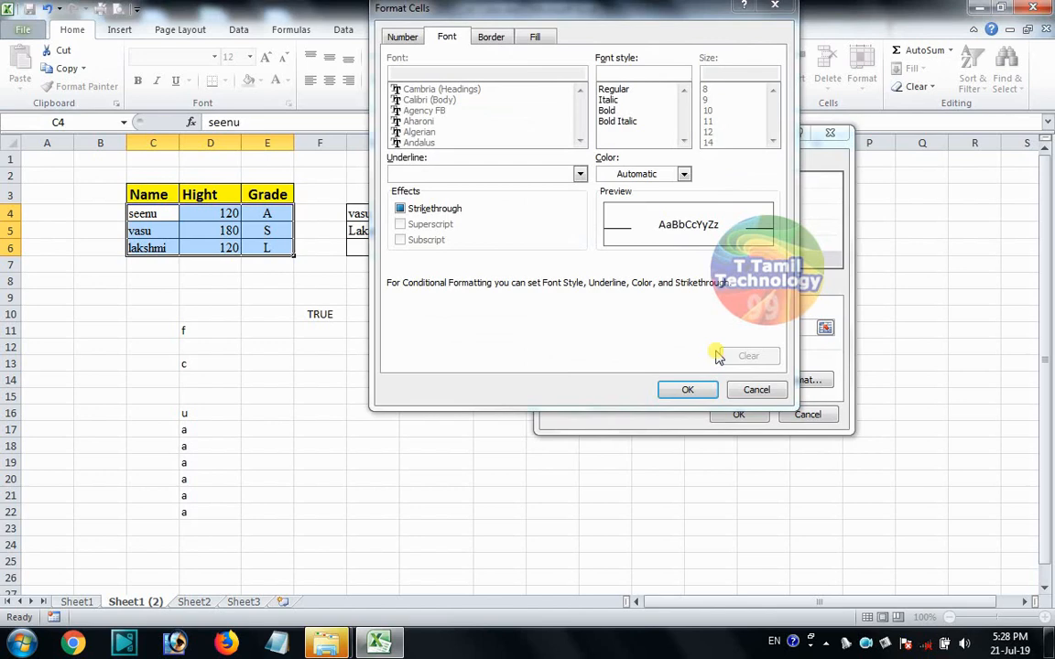
{"action": "left_click", "coordinate": [486, 43]}
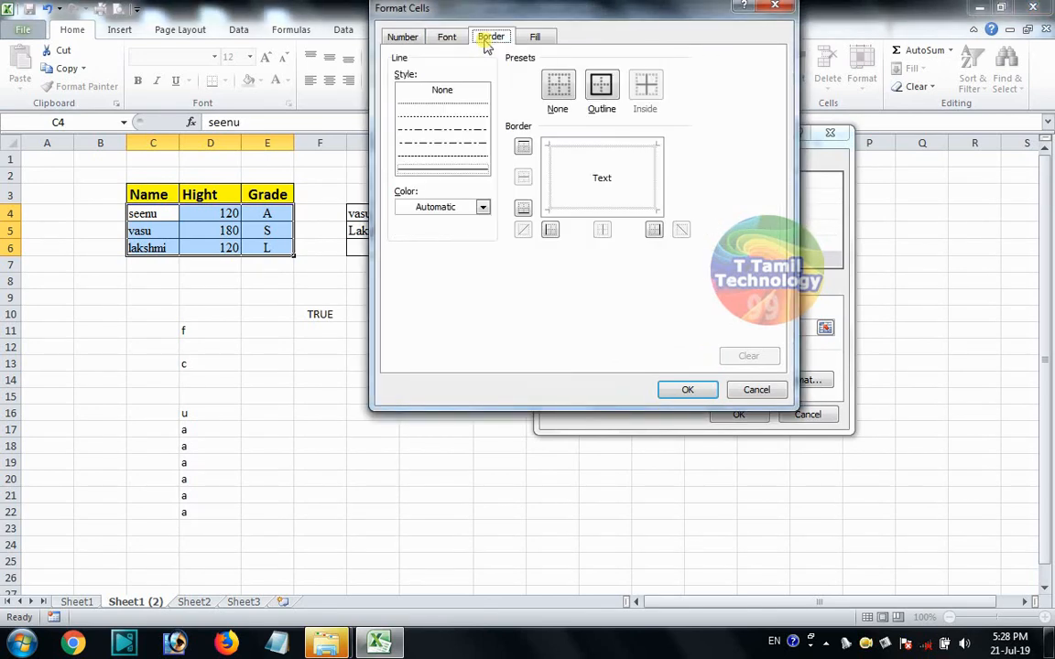
{"action": "left_click", "coordinate": [536, 36]}
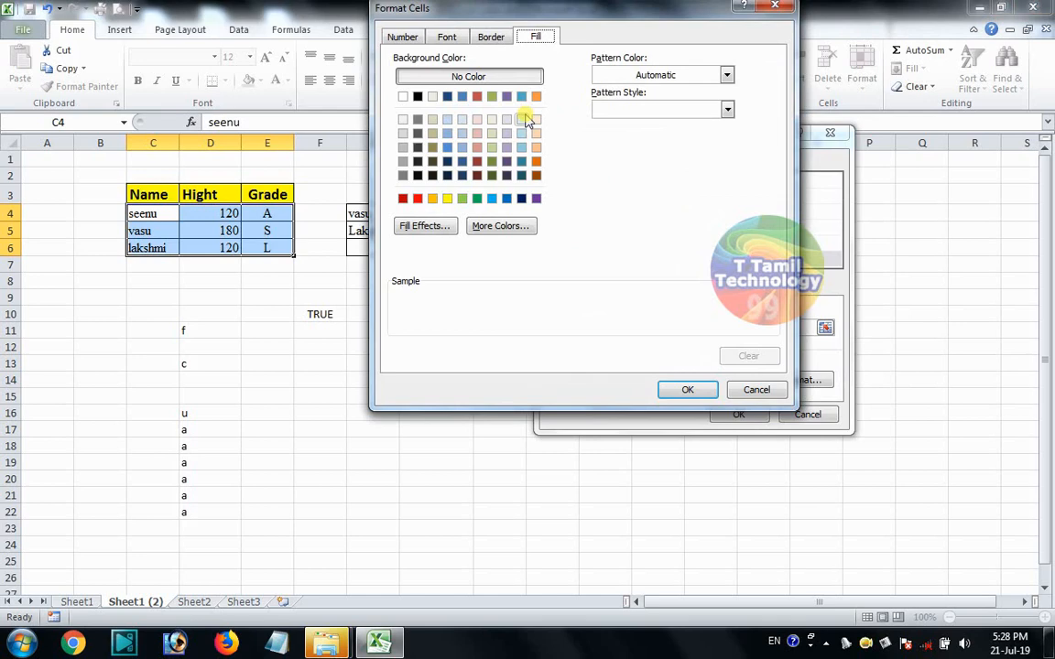
{"action": "left_click", "coordinate": [492, 200]}
{"action": "left_click", "coordinate": [685, 389]}
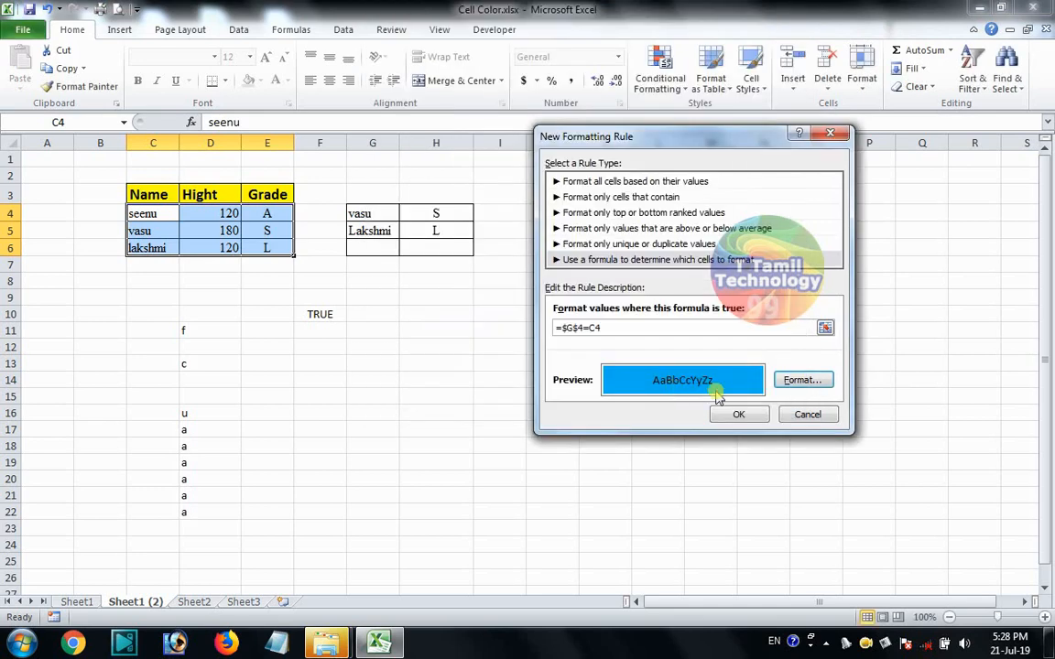
{"action": "left_click", "coordinate": [740, 414]}
{"action": "left_click", "coordinate": [501, 318]}
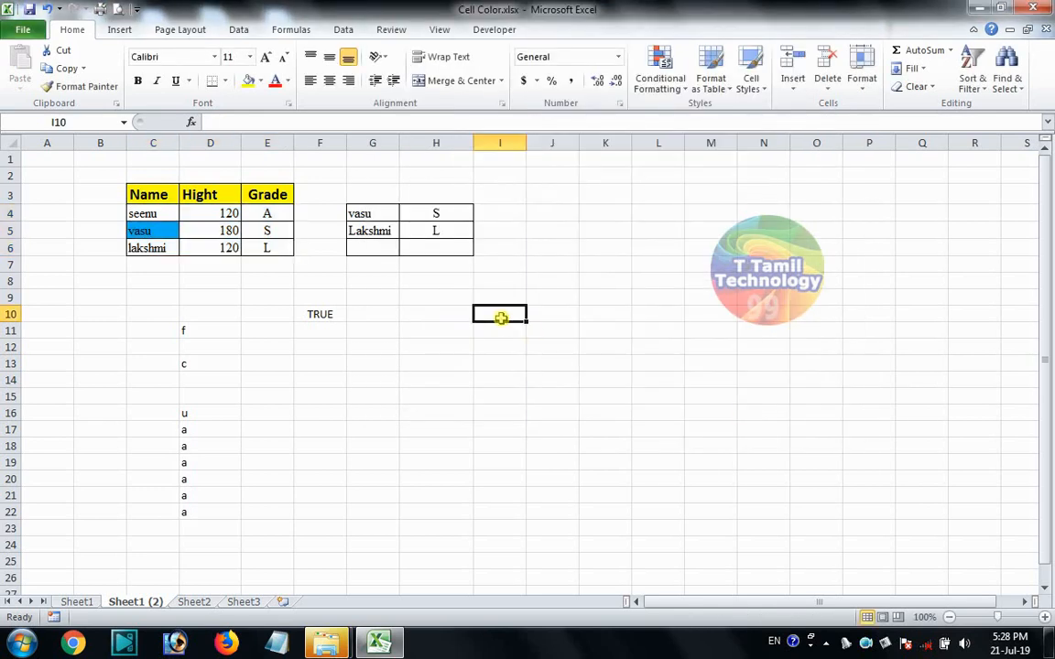
Test the blue highlight rule by changing the lookup name in G4 to the name from C4 and to the one from C6.
{"action": "left_click", "coordinate": [379, 214]}
{"action": "type", "text": "seenu"}
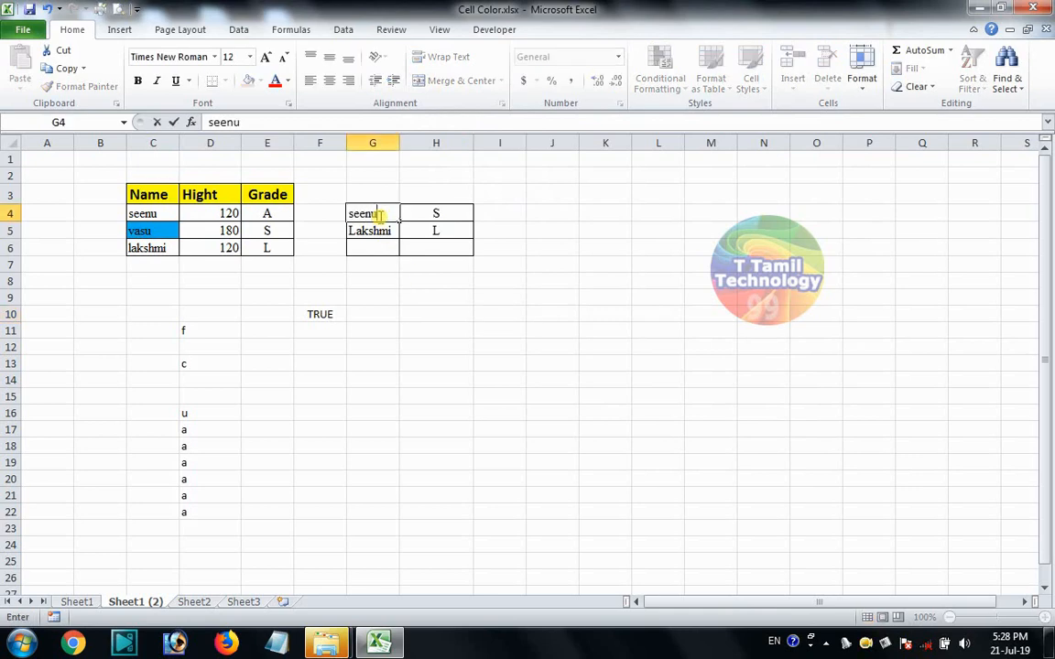
{"action": "key", "text": "Return"}
{"action": "left_click", "coordinate": [379, 214]}
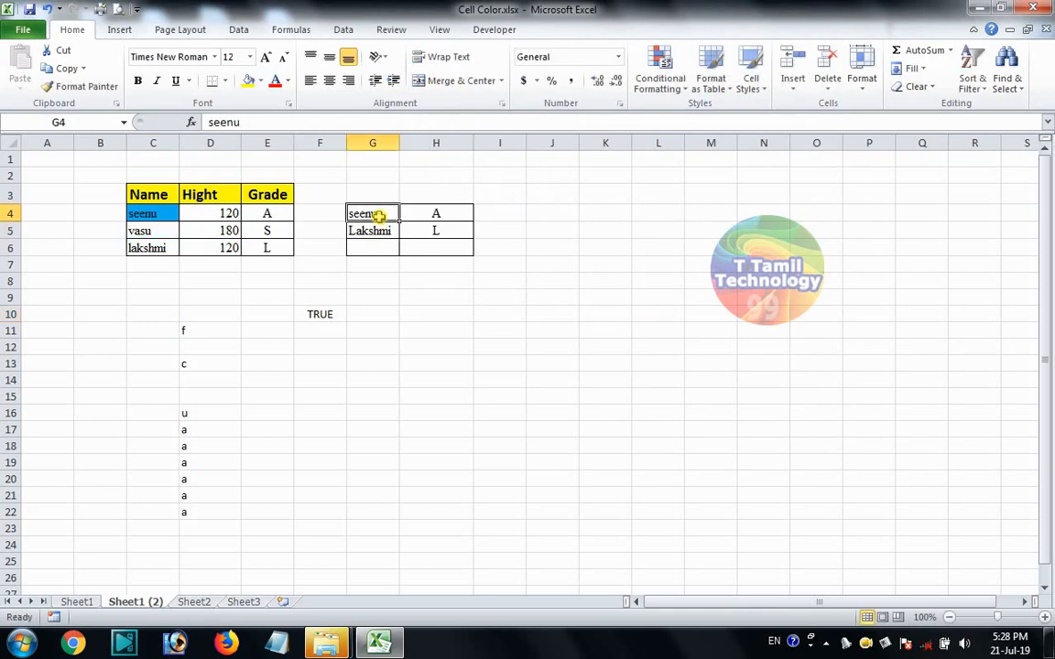
{"action": "type", "text": "lakshmi"}
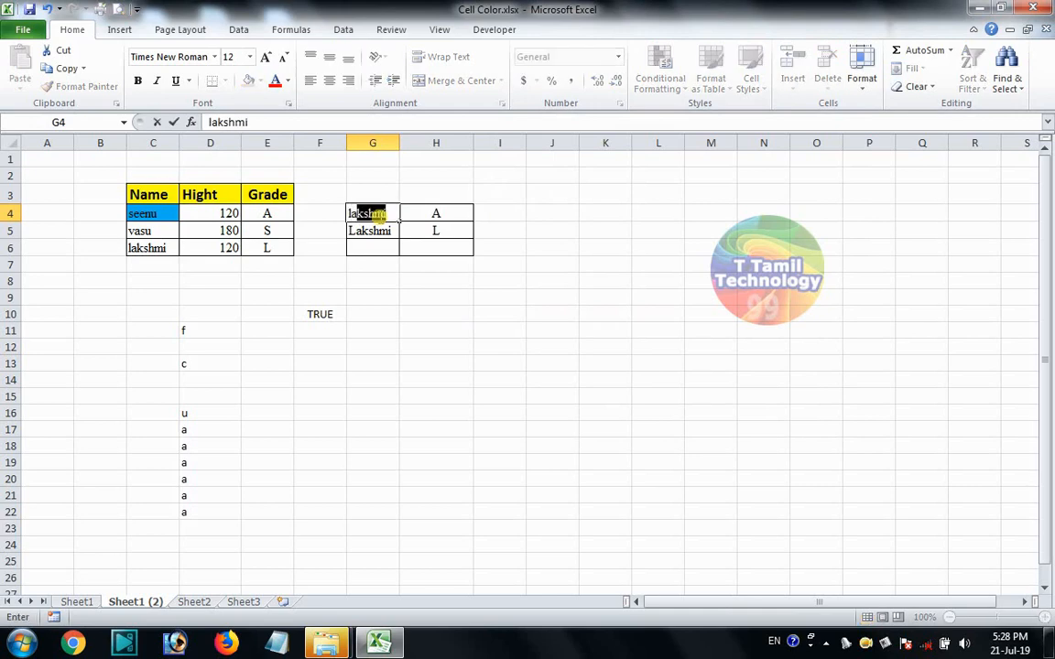
{"action": "key", "text": "Return"}
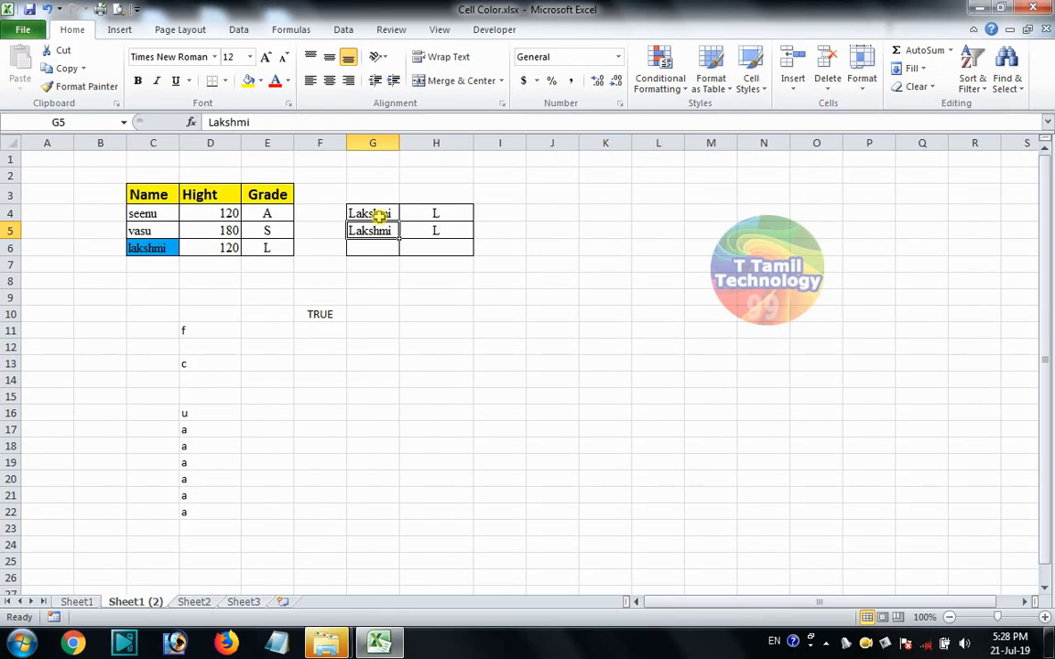
Start another conditional formatting rule for C4:E6 that uses a formula to determine which cells to format.
{"action": "left_click", "coordinate": [142, 214]}
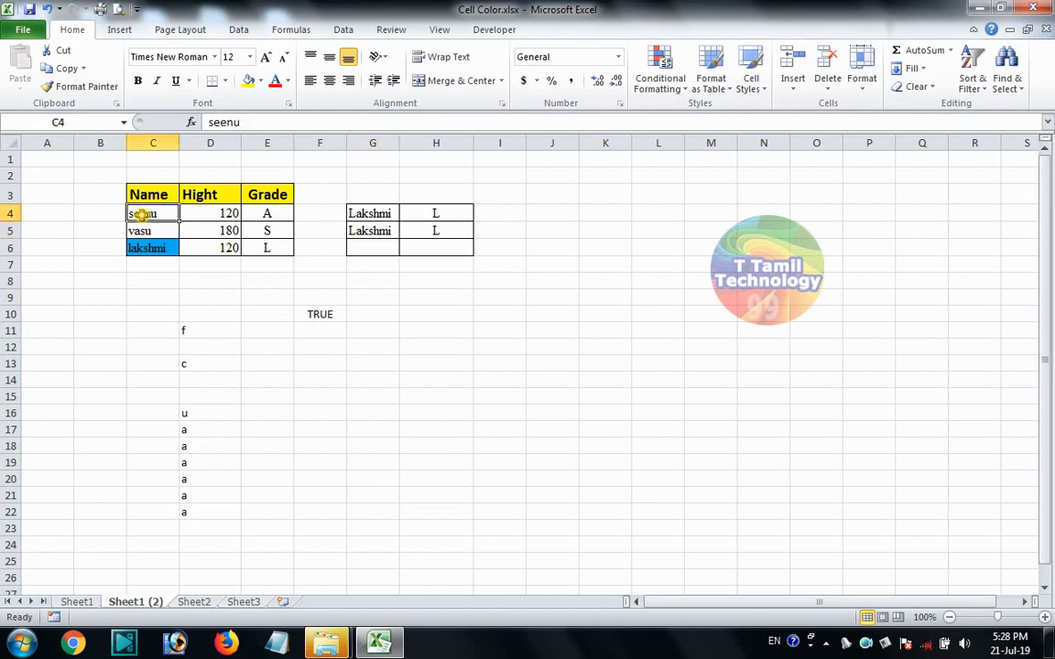
{"action": "left_click_drag", "start_coordinate": [142, 214], "coordinate": [273, 247]}
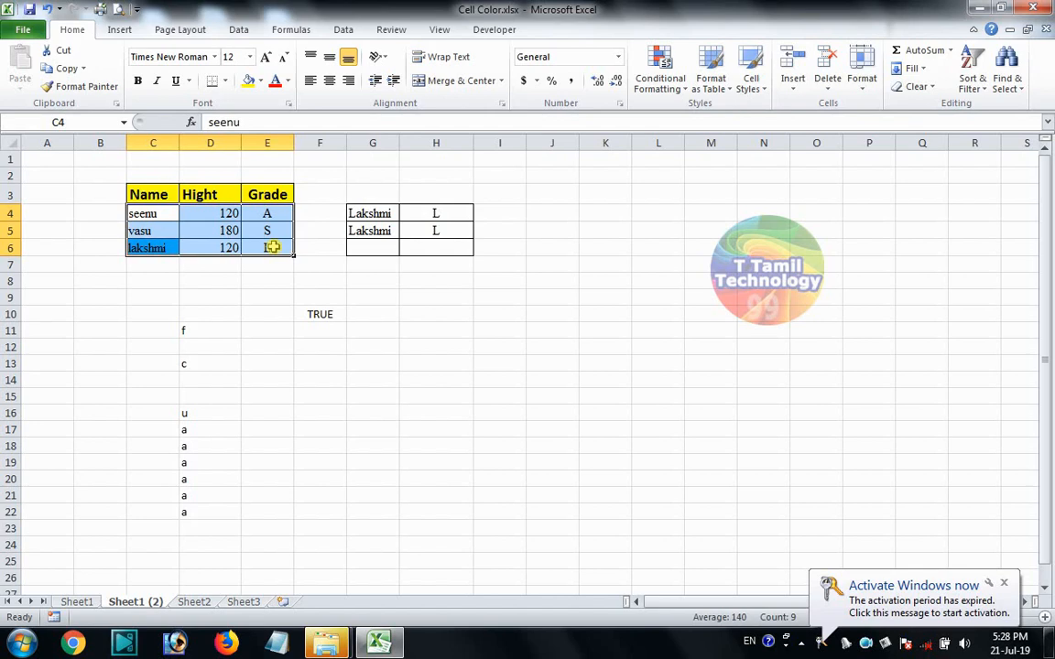
{"action": "left_click", "coordinate": [683, 93]}
{"action": "left_click", "coordinate": [740, 299]}
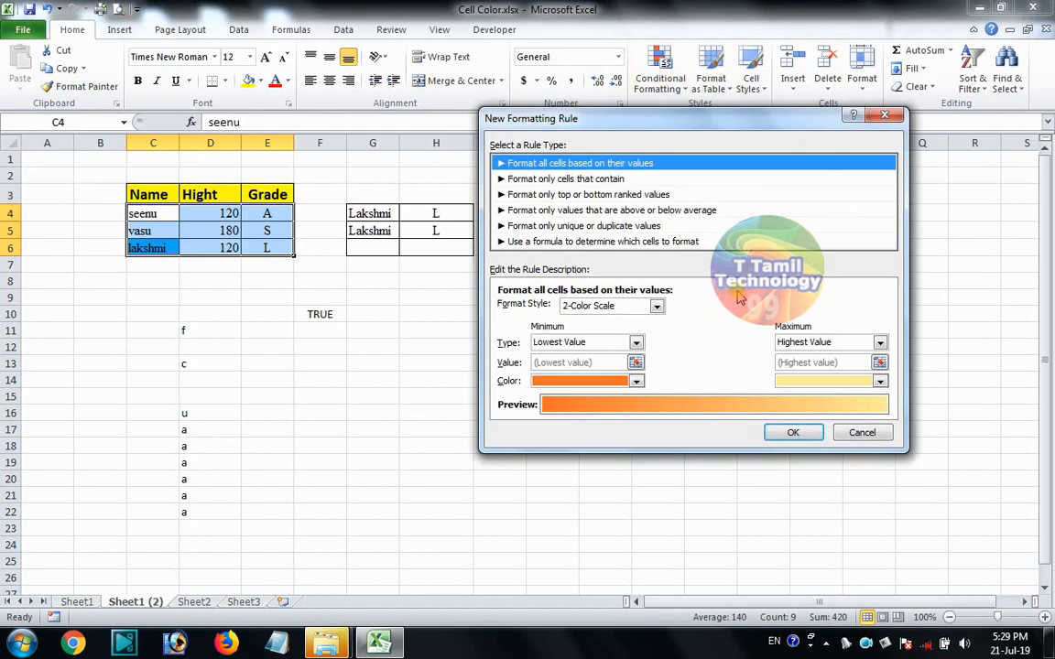
{"action": "left_click", "coordinate": [661, 240]}
Enter a rule formula that compares absolute $G$4 with C4, keeping column C fixed and its row relative.
{"action": "left_click", "coordinate": [637, 309]}
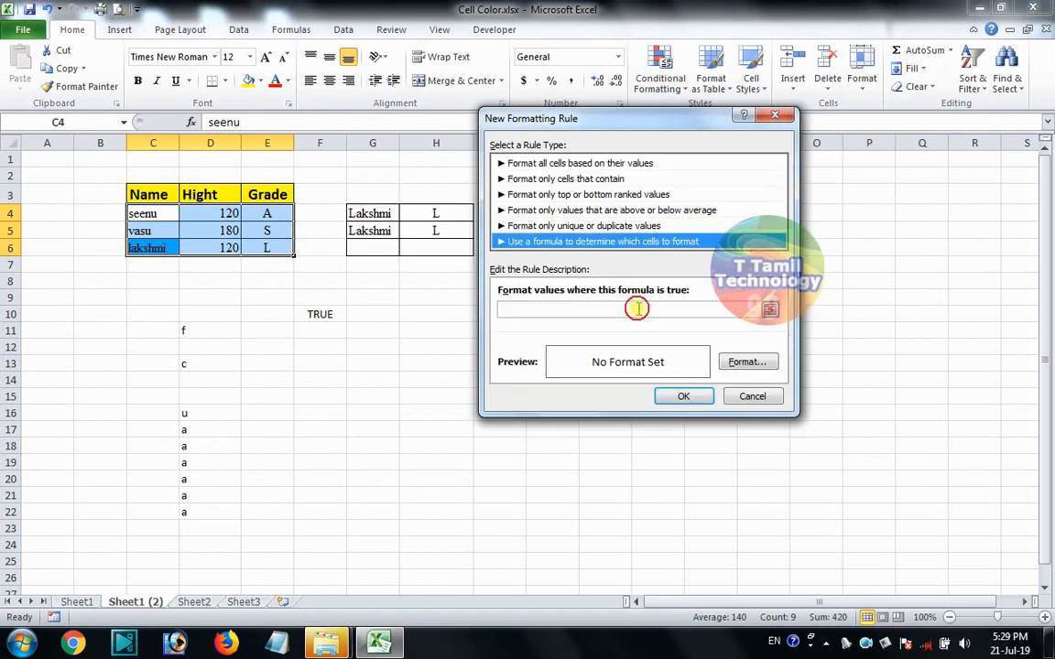
{"action": "left_click", "coordinate": [375, 213]}
{"action": "type", "text": "="}
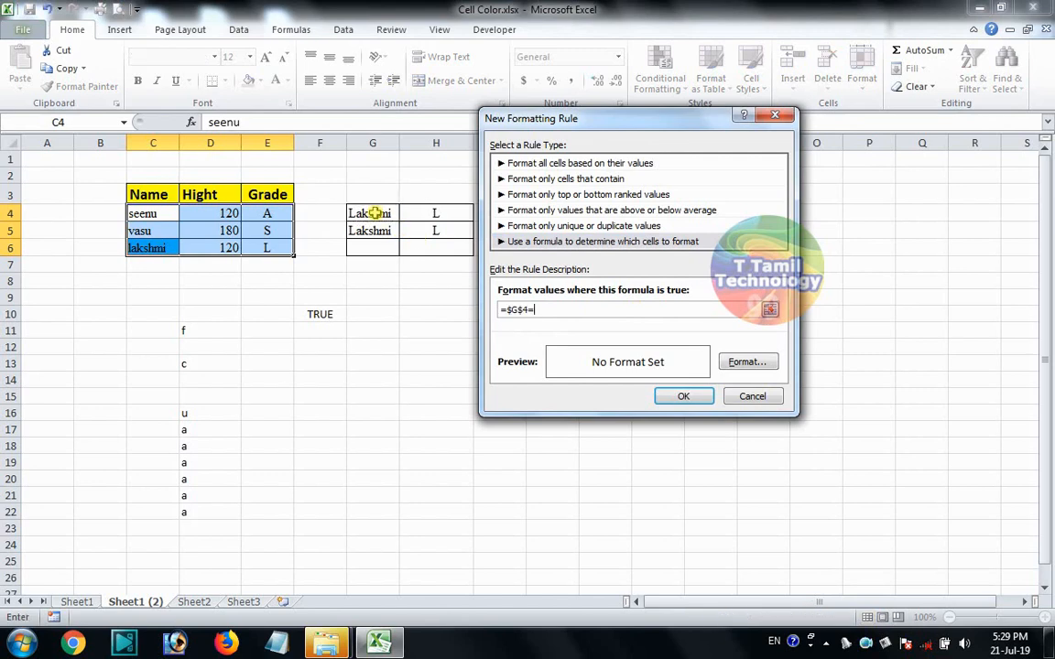
{"action": "left_click", "coordinate": [158, 213]}
{"action": "left_click", "coordinate": [550, 311]}
Give the rule a dark orange background fill and apply it to the table's rows.
{"action": "left_click", "coordinate": [745, 362]}
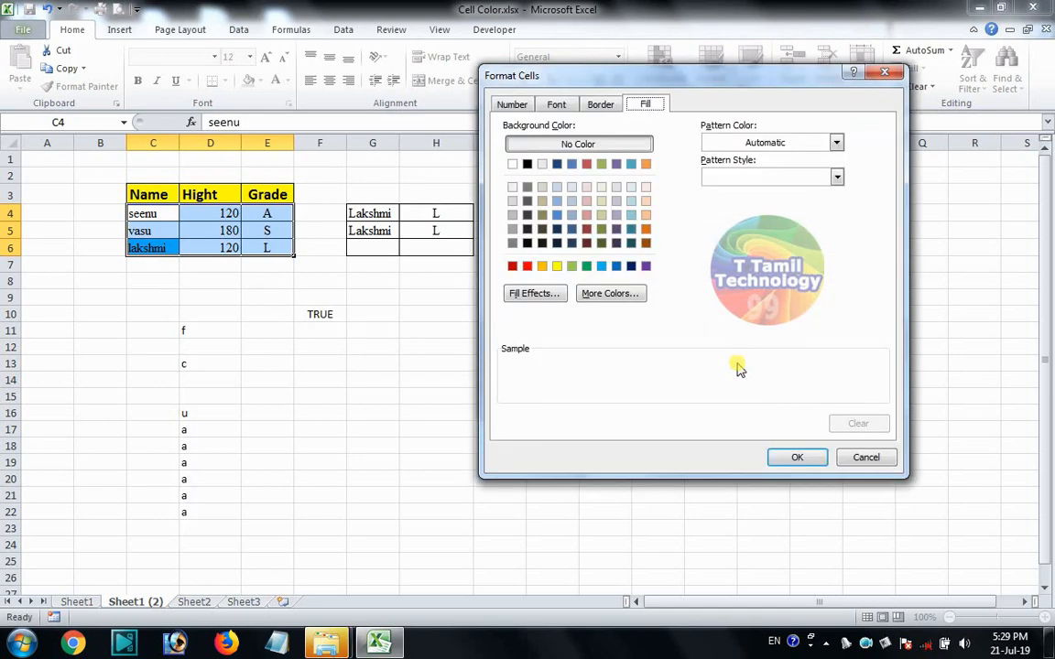
{"action": "left_click", "coordinate": [646, 230]}
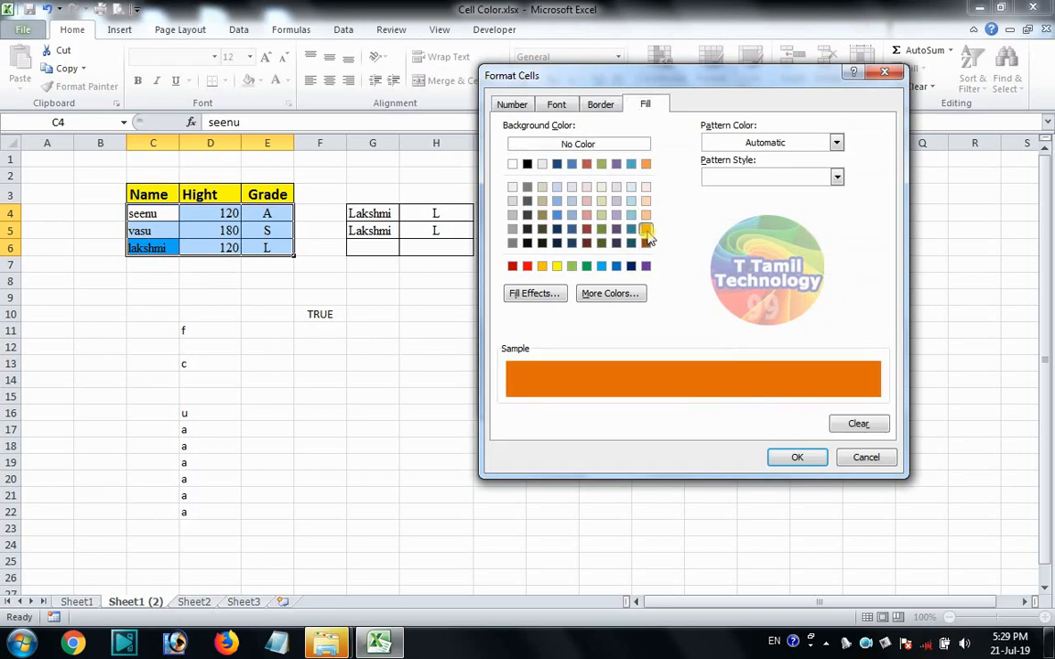
{"action": "left_click", "coordinate": [781, 457]}
{"action": "left_click", "coordinate": [696, 395]}
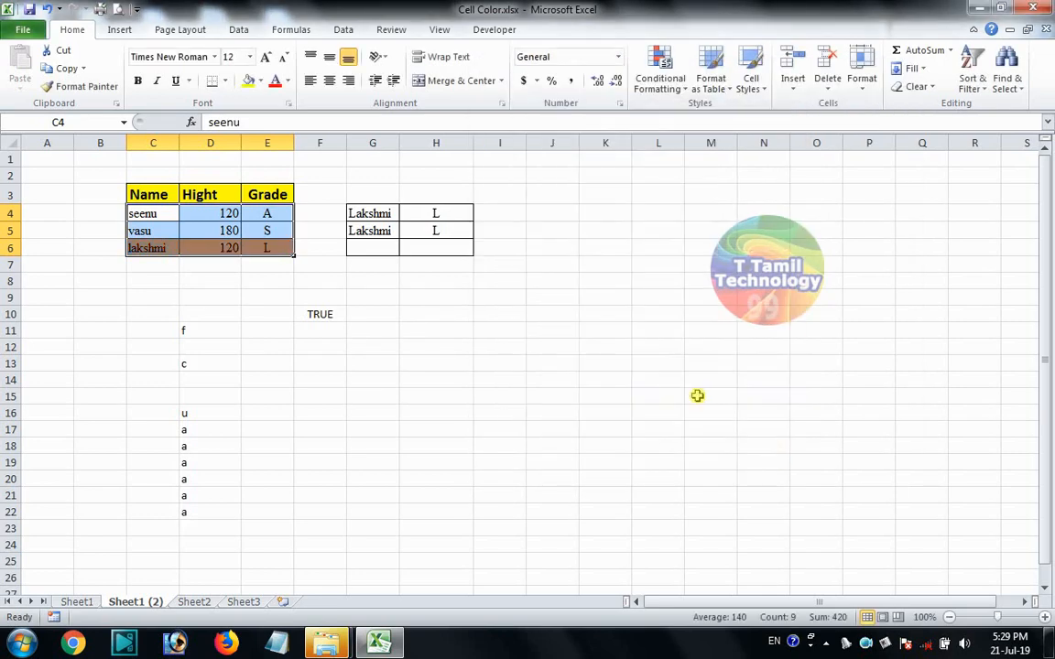
{"action": "left_click", "coordinate": [568, 364]}
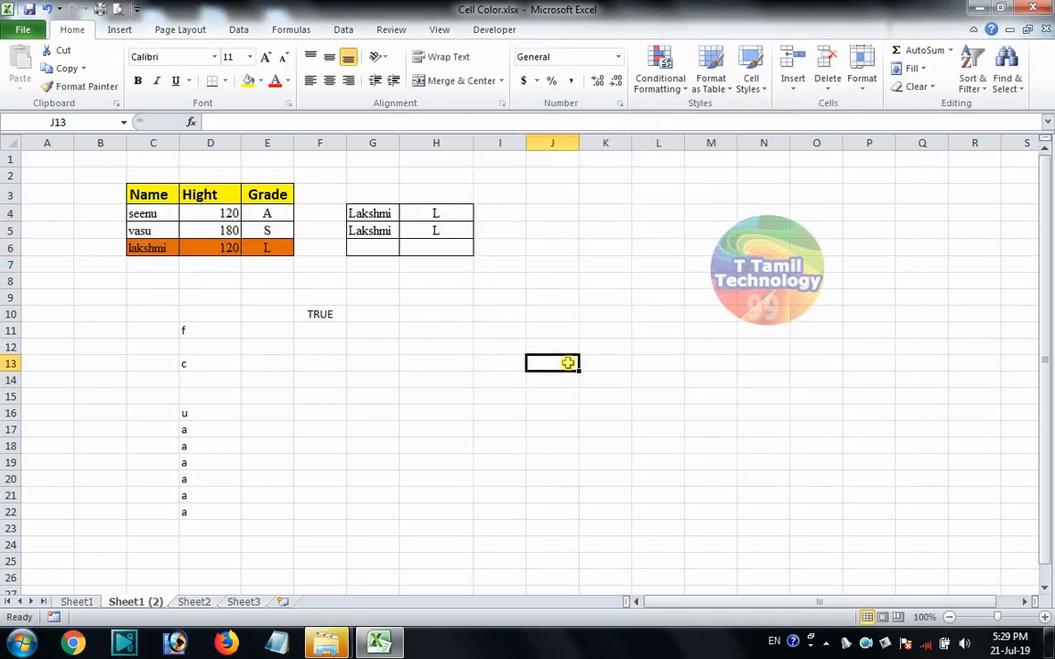
Test the row highlight by changing the lookup name in G4 to the name from C4 and to the one from C5.
{"action": "left_click", "coordinate": [386, 213]}
{"action": "type", "text": "seenu"}
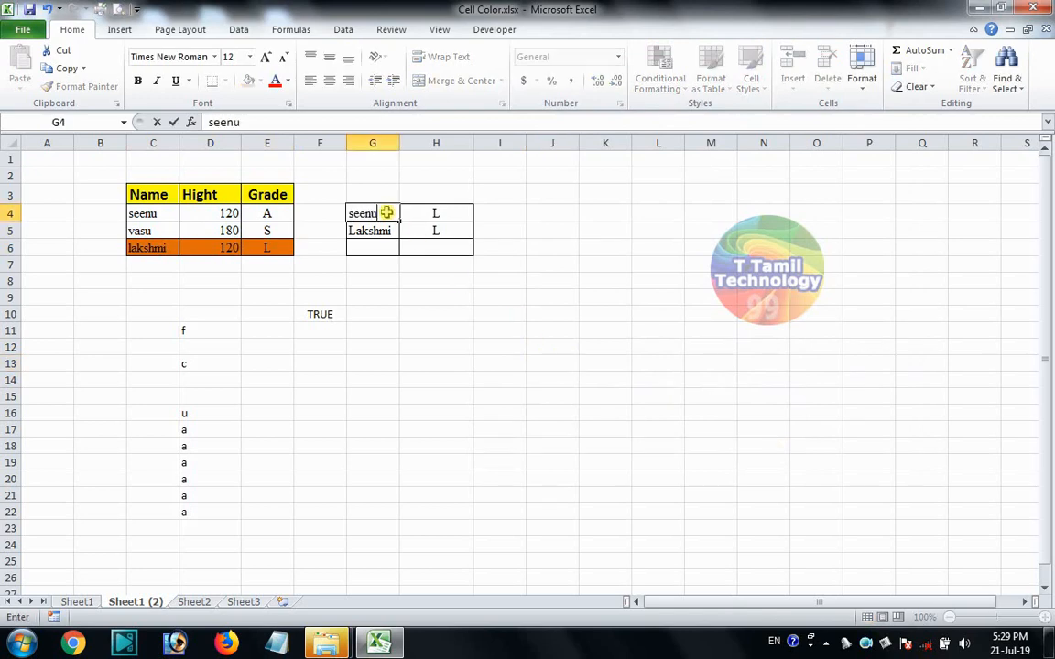
{"action": "key", "text": "Return"}
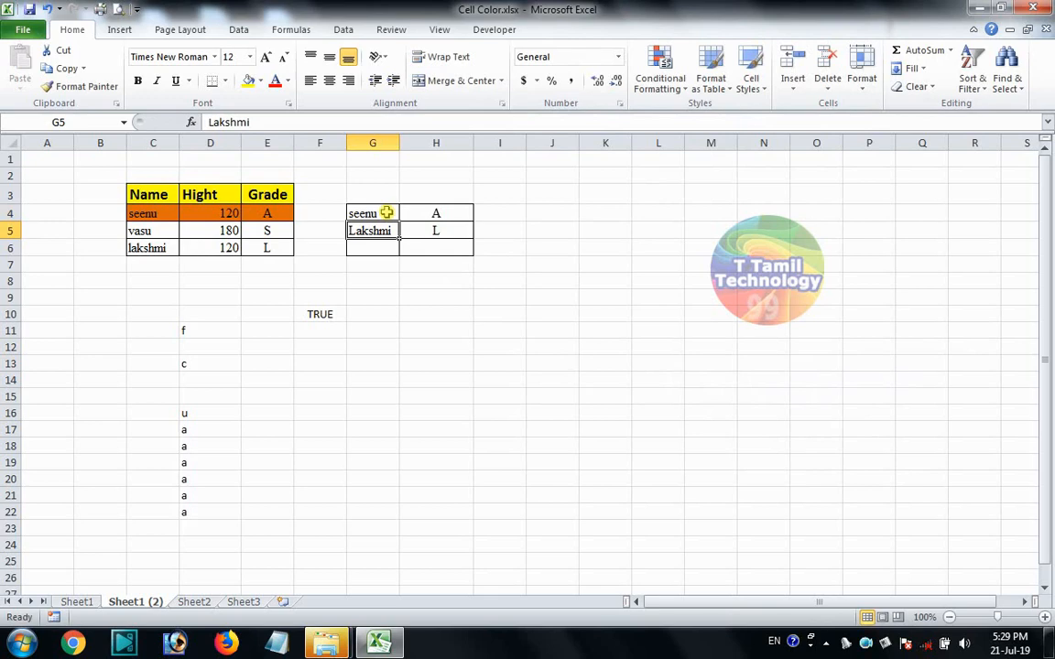
{"action": "left_click", "coordinate": [363, 214]}
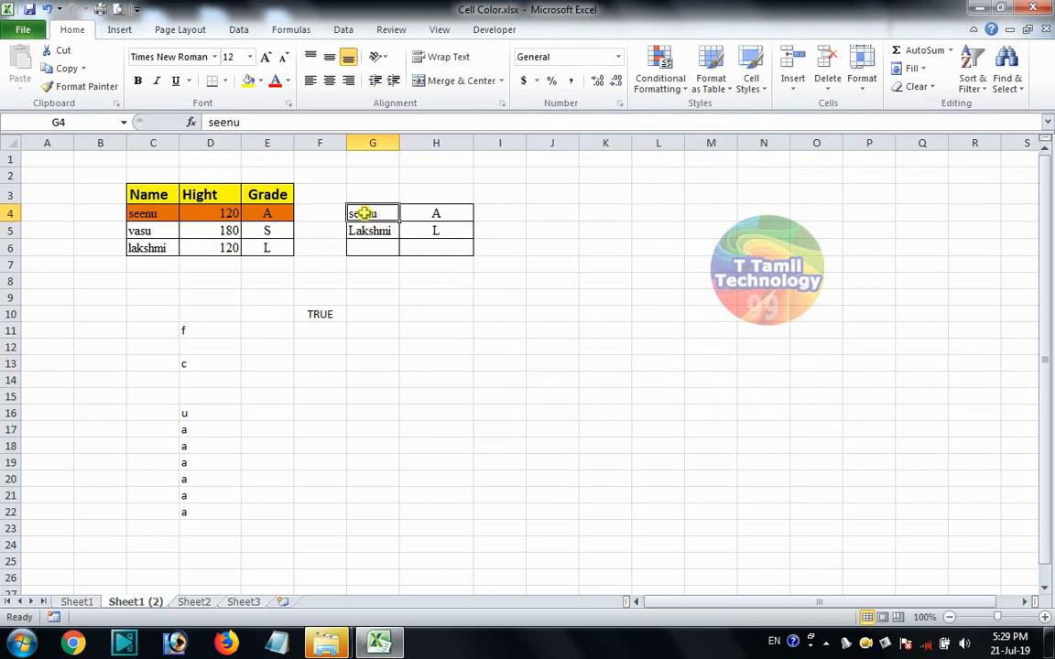
{"action": "type", "text": "vasu"}
{"action": "key", "text": "Return"}
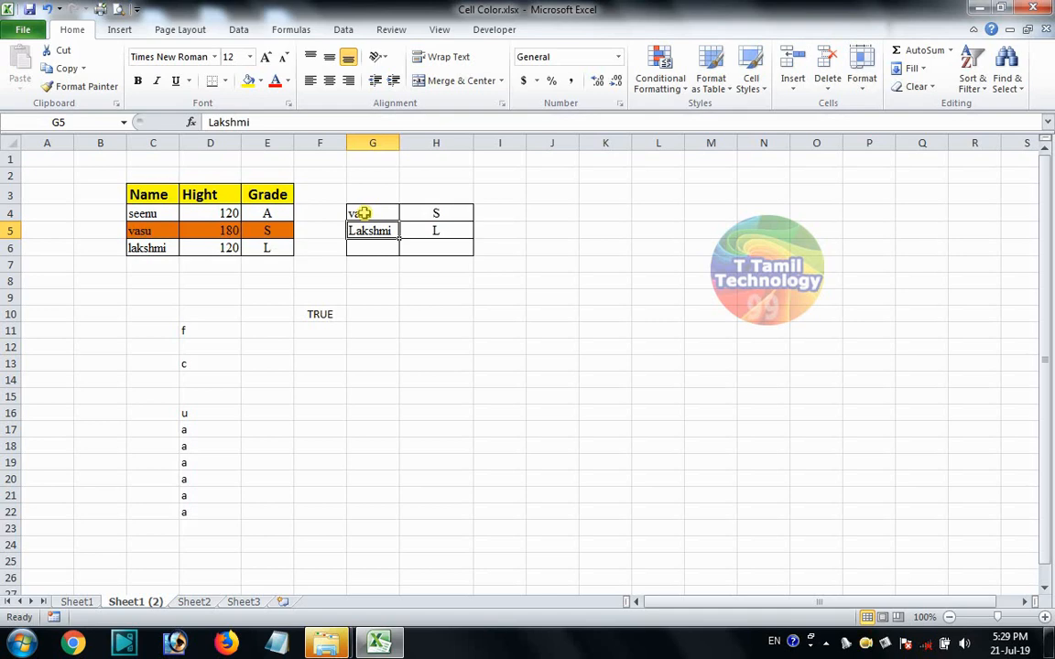
{"action": "left_click", "coordinate": [364, 214]}
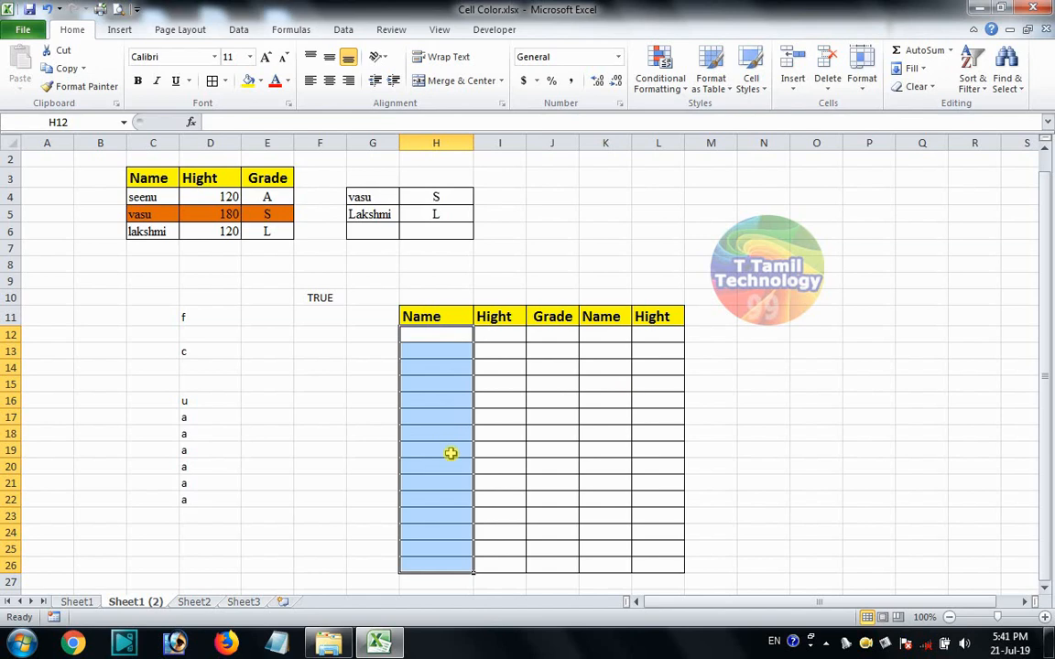
Start a new conditional formatting rule for H12:H26 that uses a formula to determine which cells to format.
{"action": "left_click", "coordinate": [681, 96]}
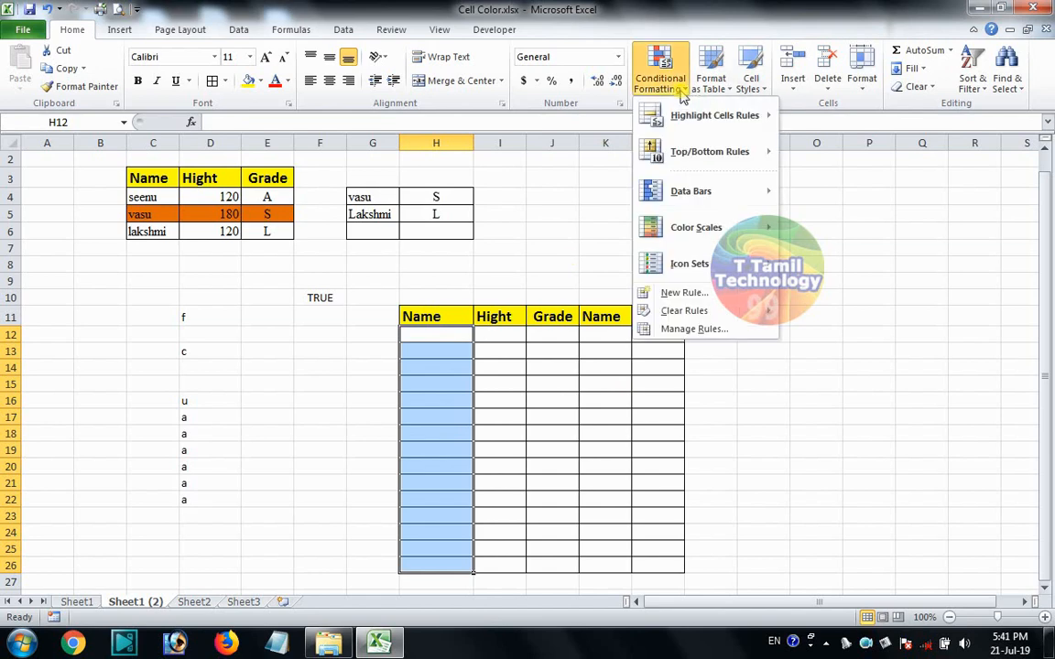
{"action": "left_click", "coordinate": [682, 292]}
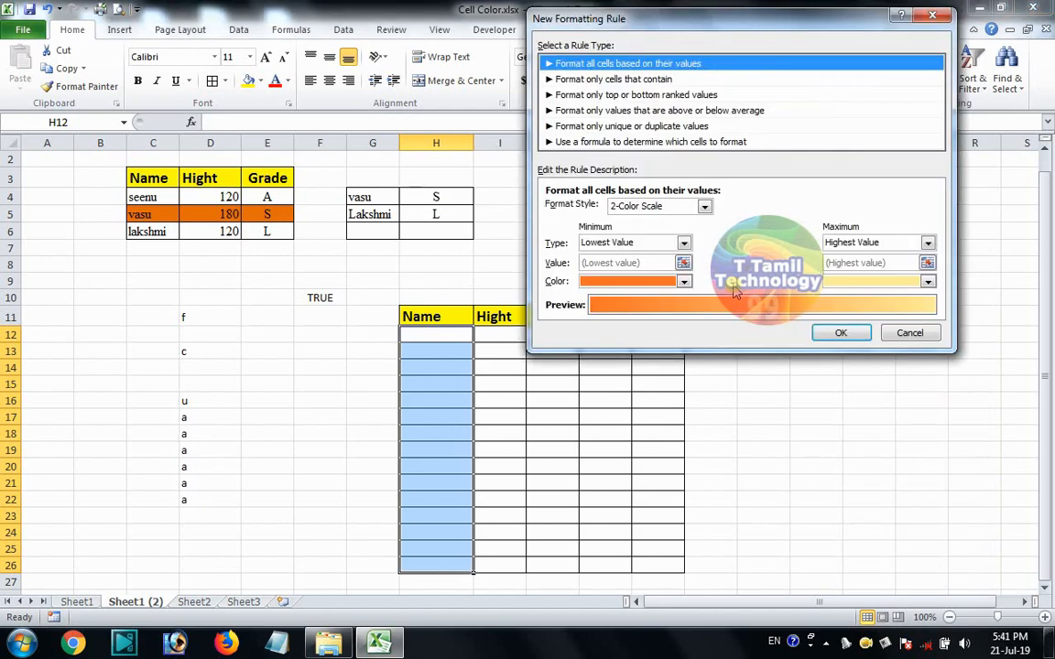
{"action": "left_click", "coordinate": [694, 144]}
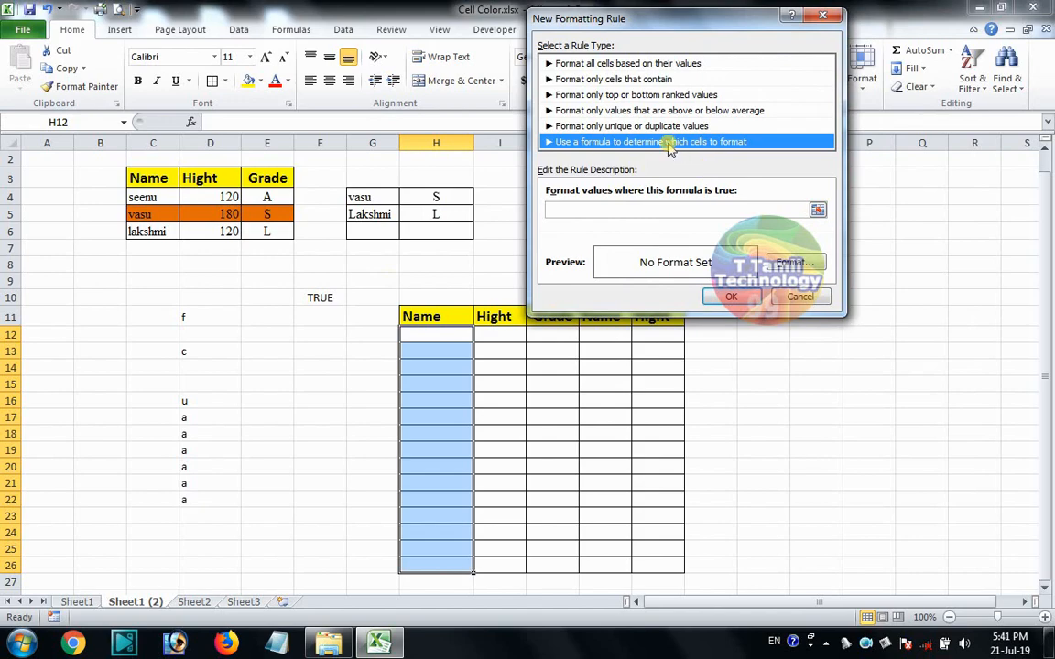
Enter =$G$12=H12 as the rule's formula, with an absolute reference to blank cell G12 and a relative reference to H12.
{"action": "left_click", "coordinate": [623, 209]}
{"action": "left_click", "coordinate": [378, 332]}
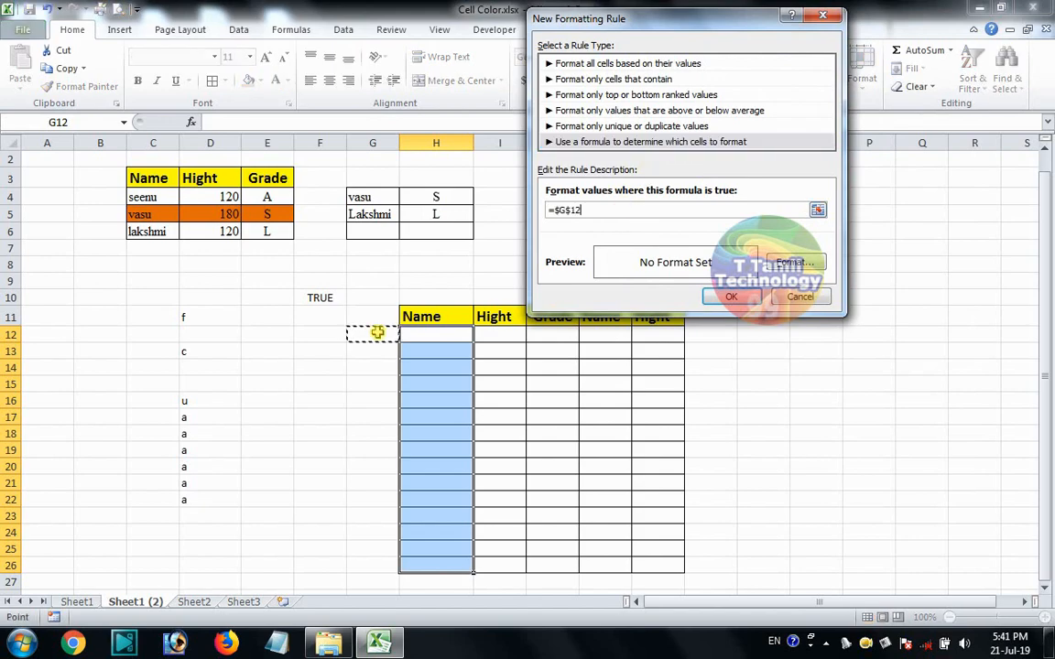
{"action": "type", "text": "="}
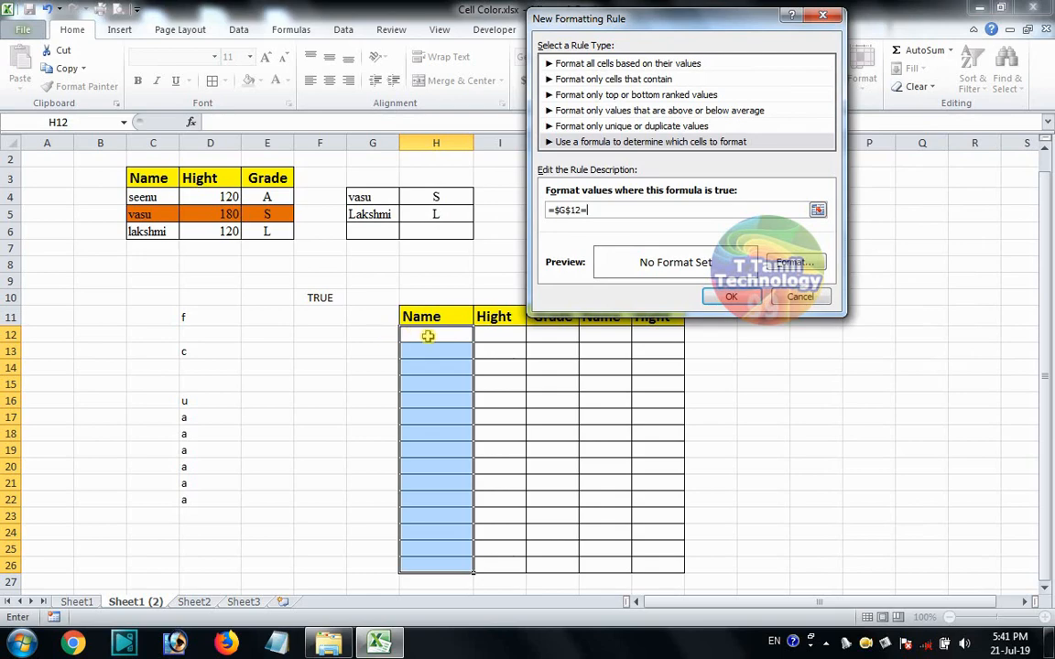
{"action": "left_click", "coordinate": [426, 332]}
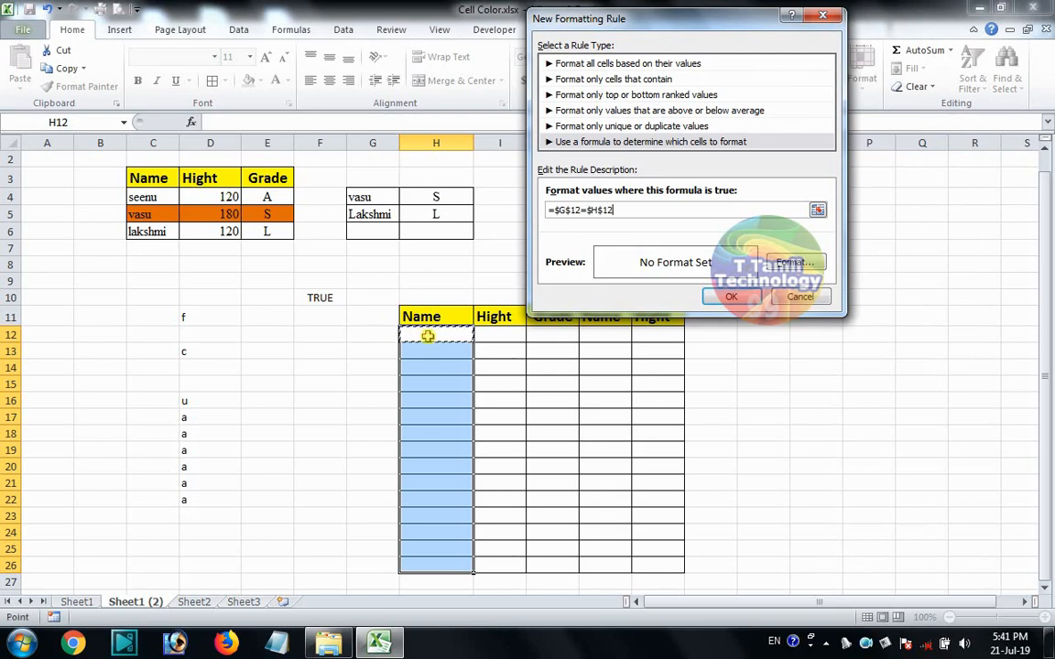
{"action": "left_click", "coordinate": [603, 209]}
{"action": "key", "text": "BackSpace"}
{"action": "key", "text": "Left"}
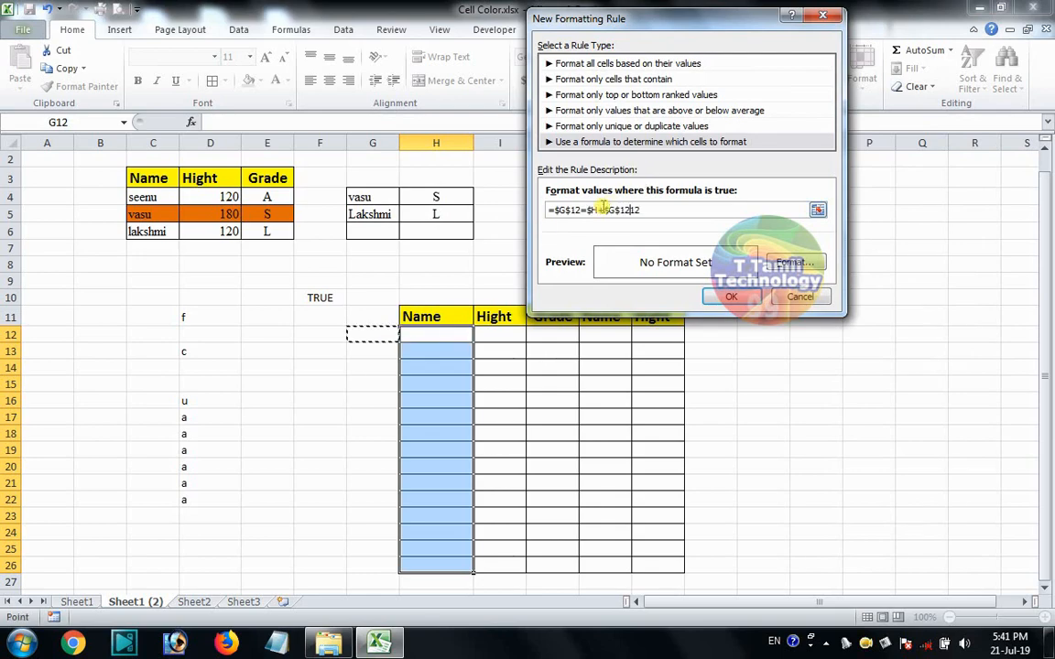
{"action": "key", "text": "BackSpace"}
{"action": "key", "text": "BackSpace"}
{"action": "key", "text": "BackSpace"}
{"action": "key", "text": "BackSpace"}
{"action": "key", "text": "BackSpace"}
{"action": "key", "text": "BackSpace"}
{"action": "left_click", "coordinate": [595, 210]}
{"action": "key", "text": "BackSpace"}
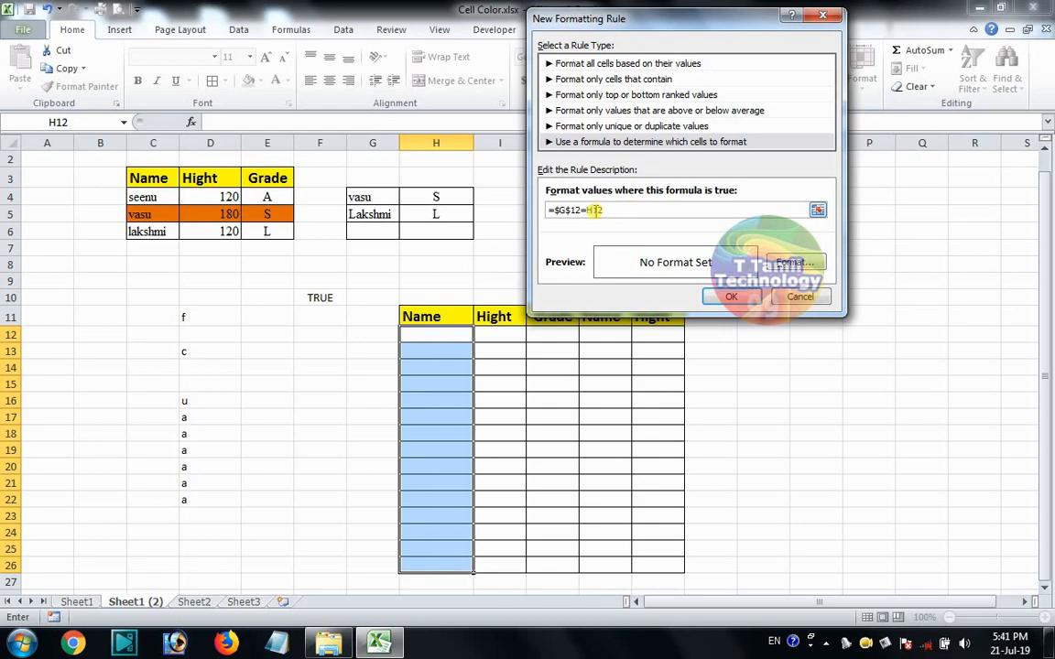
Give the blank-cell rule a bright blue background fill and apply it to the second table's first Name column.
{"action": "left_click", "coordinate": [793, 263]}
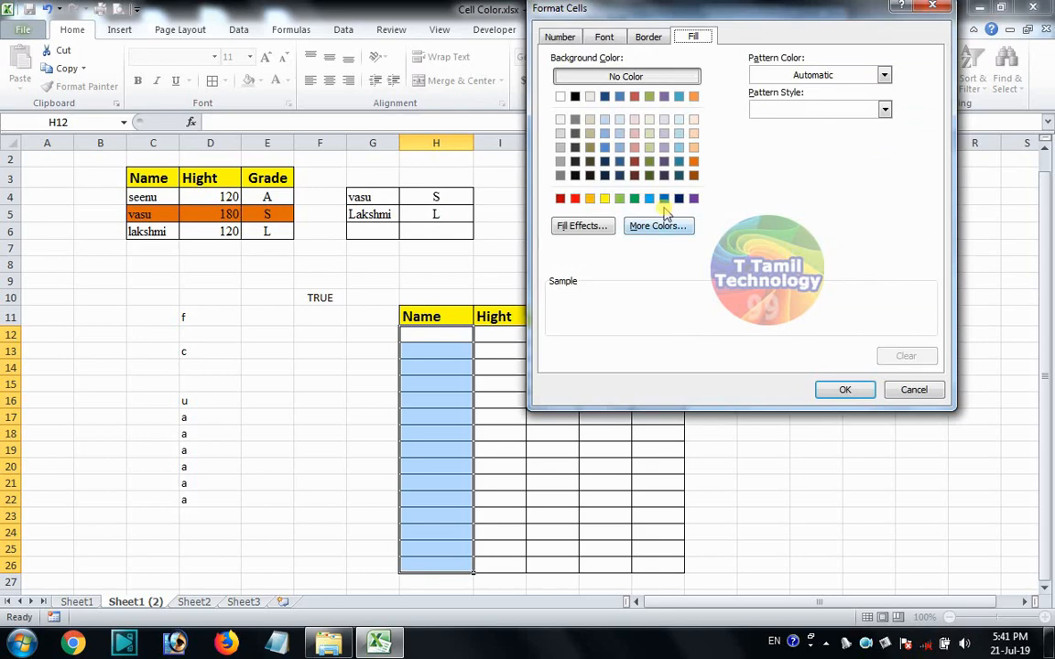
{"action": "left_click", "coordinate": [650, 197]}
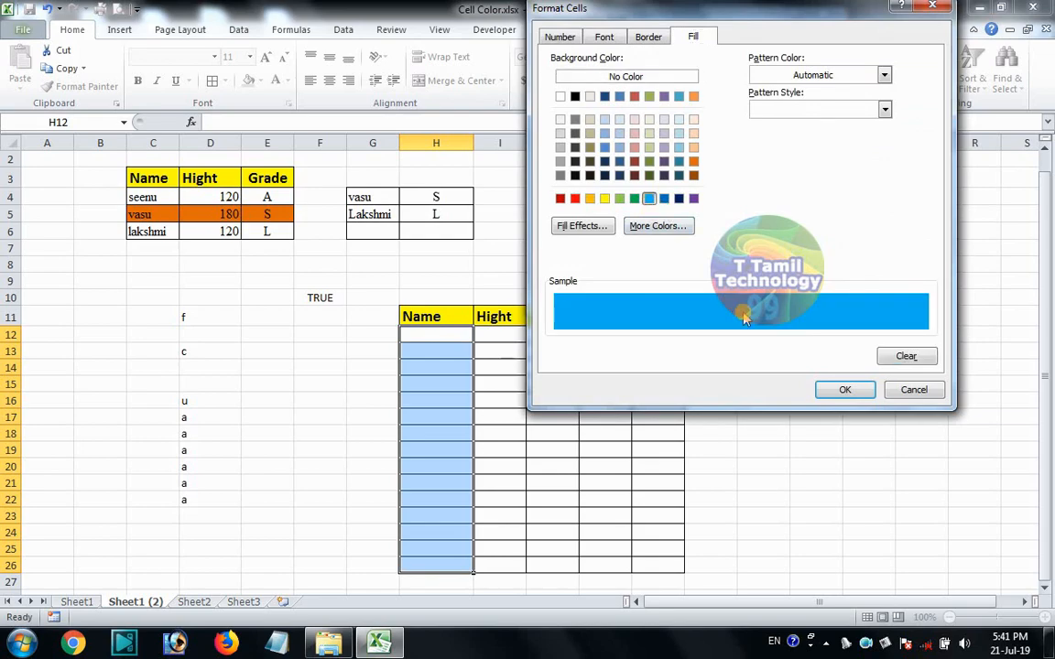
{"action": "left_click", "coordinate": [840, 390]}
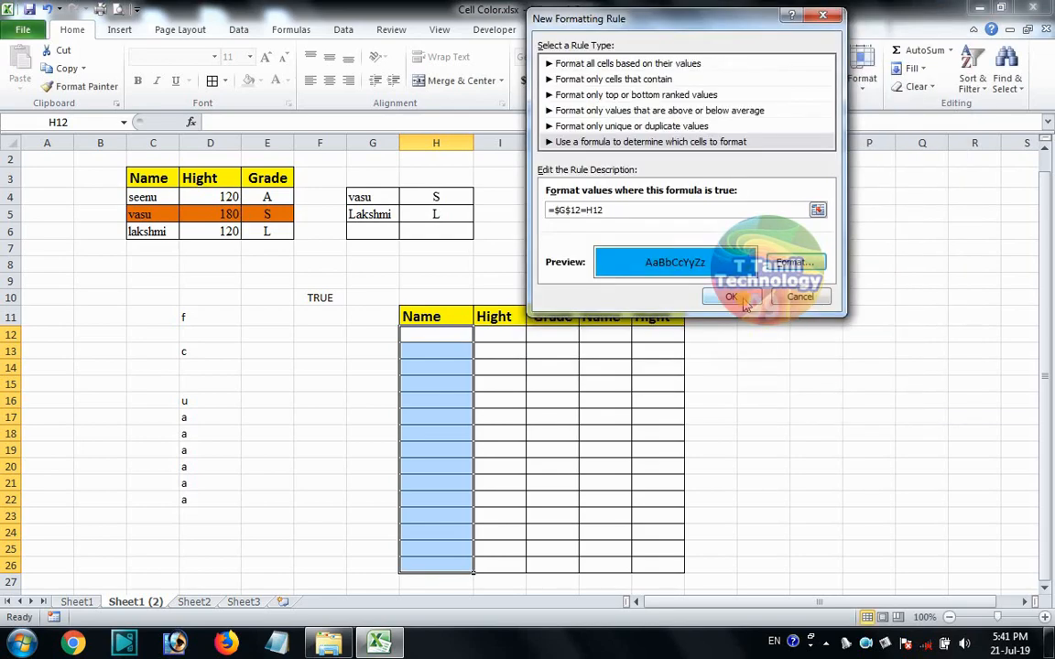
{"action": "left_click", "coordinate": [673, 271]}
{"action": "left_click", "coordinate": [486, 383]}
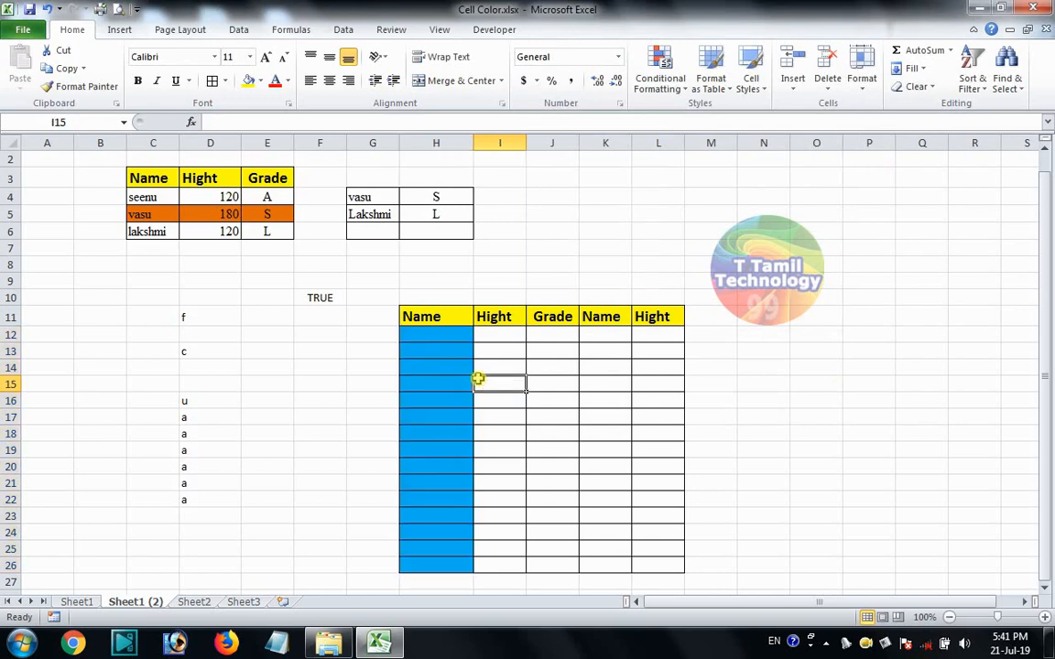
Fill in sample entries in the highlighted Name column: df in H12, fggh in H13 and gh in H18.
{"action": "left_click", "coordinate": [451, 337]}
{"action": "type", "text": "df"}
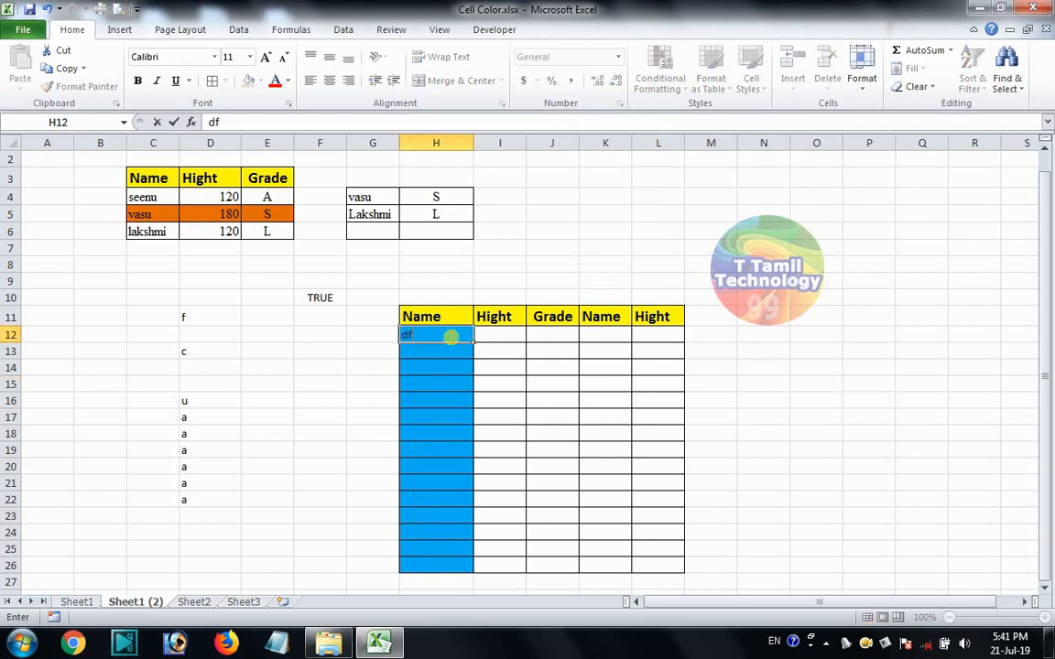
{"action": "key", "text": "Return"}
{"action": "type", "text": "fggh"}
{"action": "key", "text": "Return"}
{"action": "key", "text": "Return"}
{"action": "key", "text": "Return"}
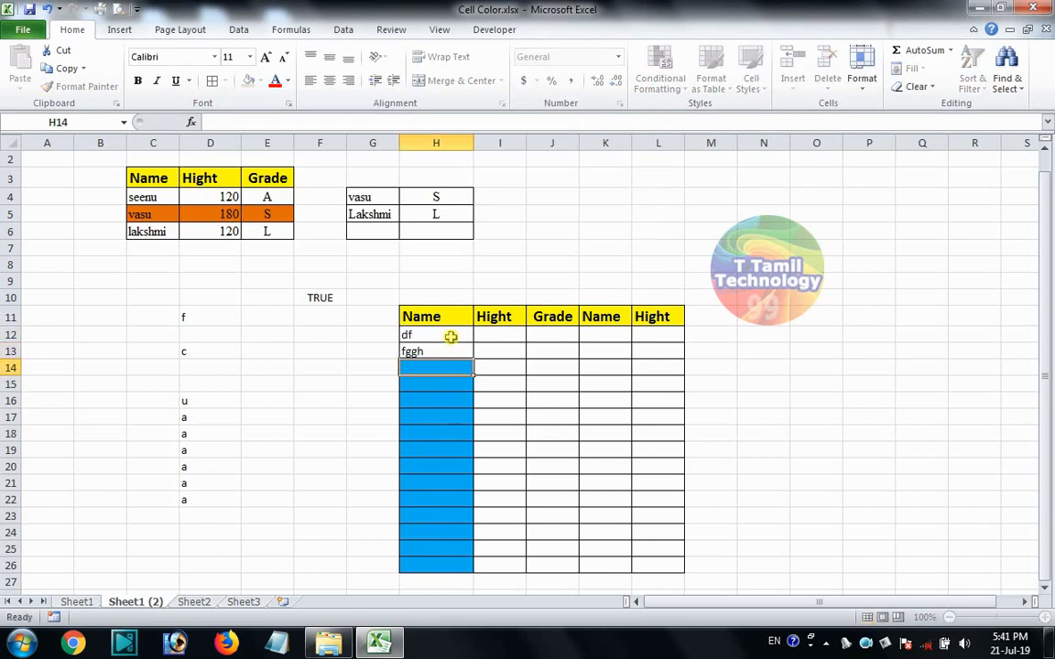
{"action": "key", "text": "Return"}
{"action": "key", "text": "Return"}
{"action": "type", "text": "gh"}
{"action": "key", "text": "Return"}
{"action": "key", "text": "Return"}
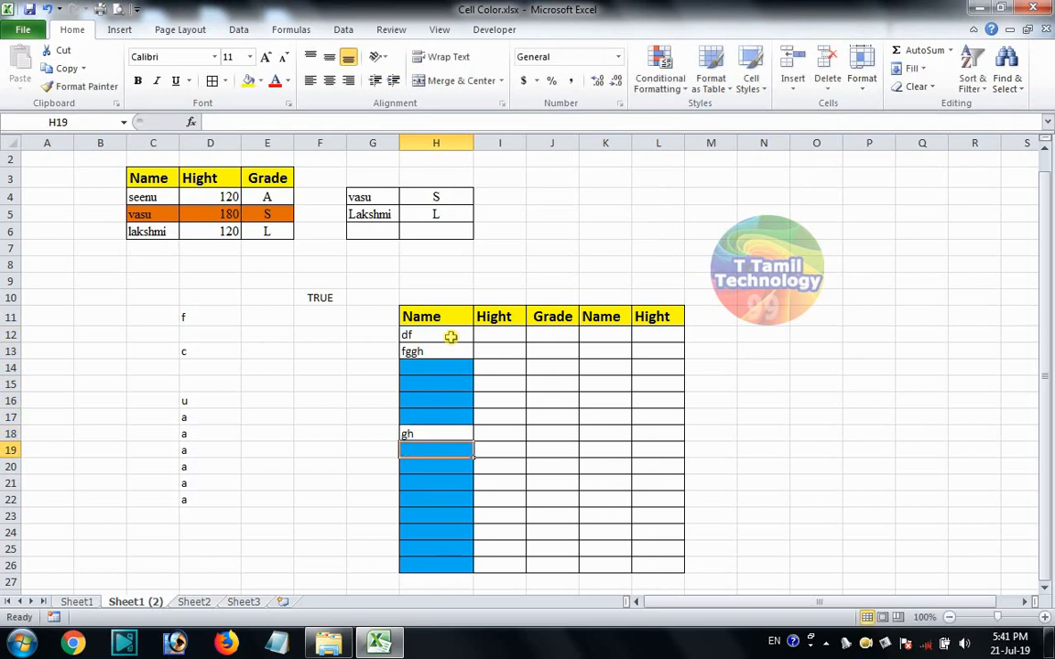
Add more sample entries further down the Name column: gj in H21 and gh in H24.
{"action": "key", "text": "Return"}
{"action": "type", "text": "gj"}
{"action": "key", "text": "Return"}
{"action": "key", "text": "Return"}
{"action": "key", "text": "Return"}
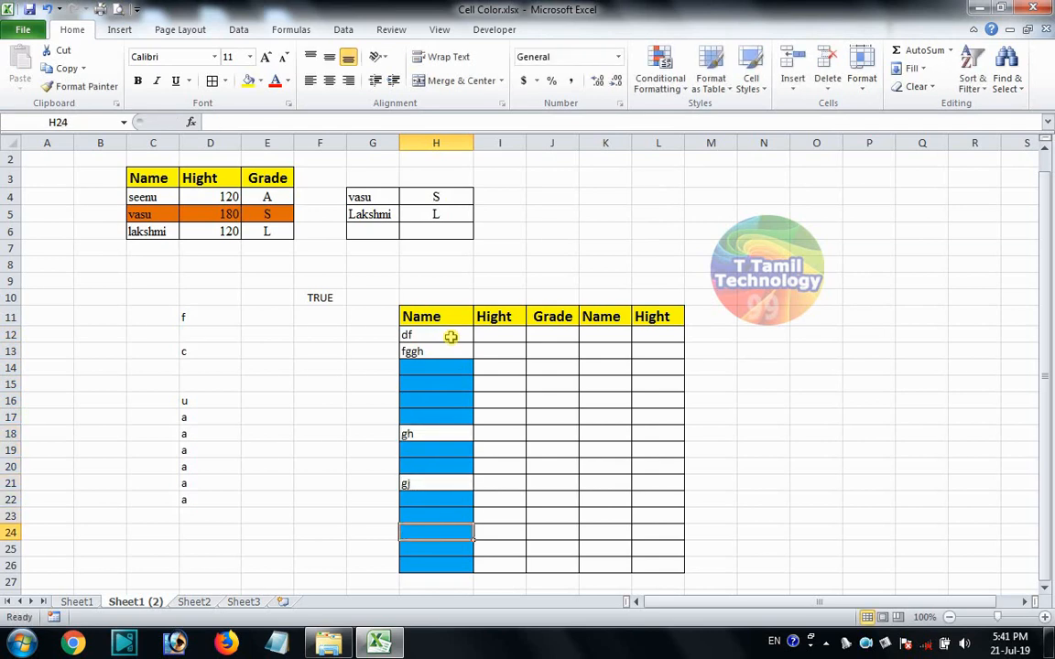
{"action": "type", "text": "gh"}
{"action": "key", "text": "Return"}
{"action": "key", "text": "Up"}
{"action": "key", "text": "Up"}
{"action": "key", "text": "Up"}
{"action": "key", "text": "Up"}
{"action": "key", "text": "Up"}
{"action": "key", "text": "Up"}
{"action": "key", "text": "Up"}
{"action": "key", "text": "Up"}
{"action": "key", "text": "Up"}
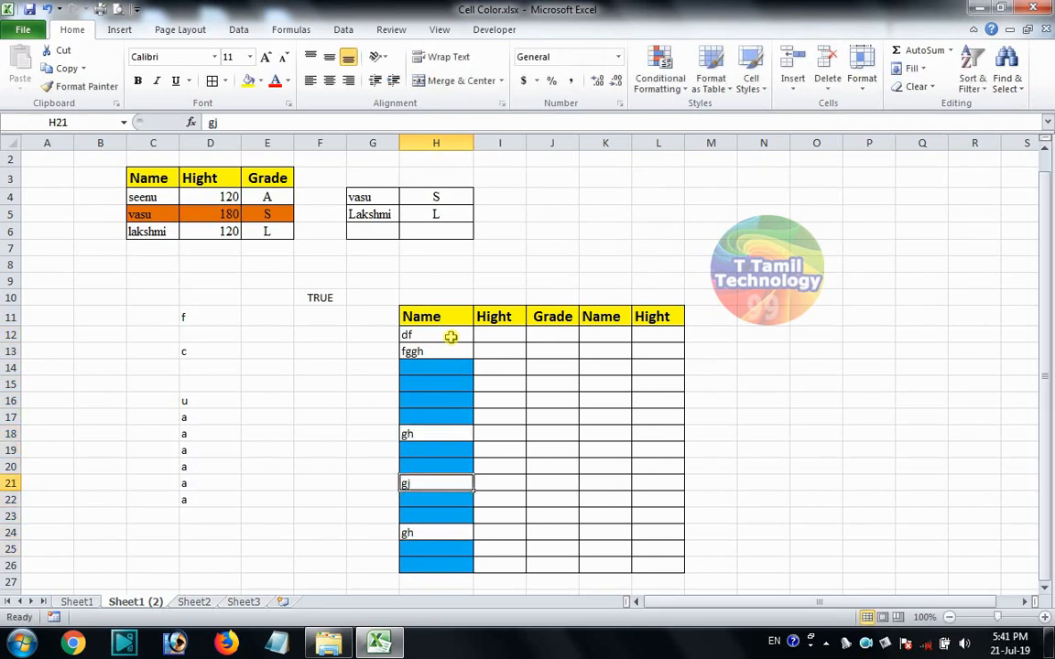
Add the sample entry hj to cell H15 in the second table's first Name column.
{"action": "key", "text": "Up"}
{"action": "type", "text": "hj"}
{"action": "key", "text": "Return"}
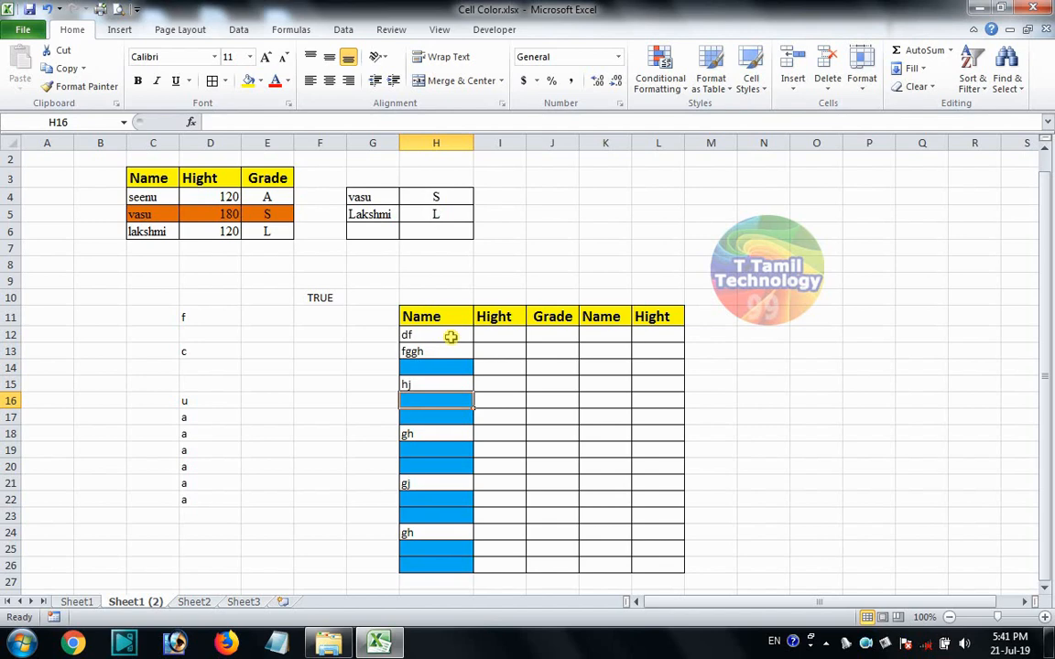
{"action": "left_click", "coordinate": [376, 335]}
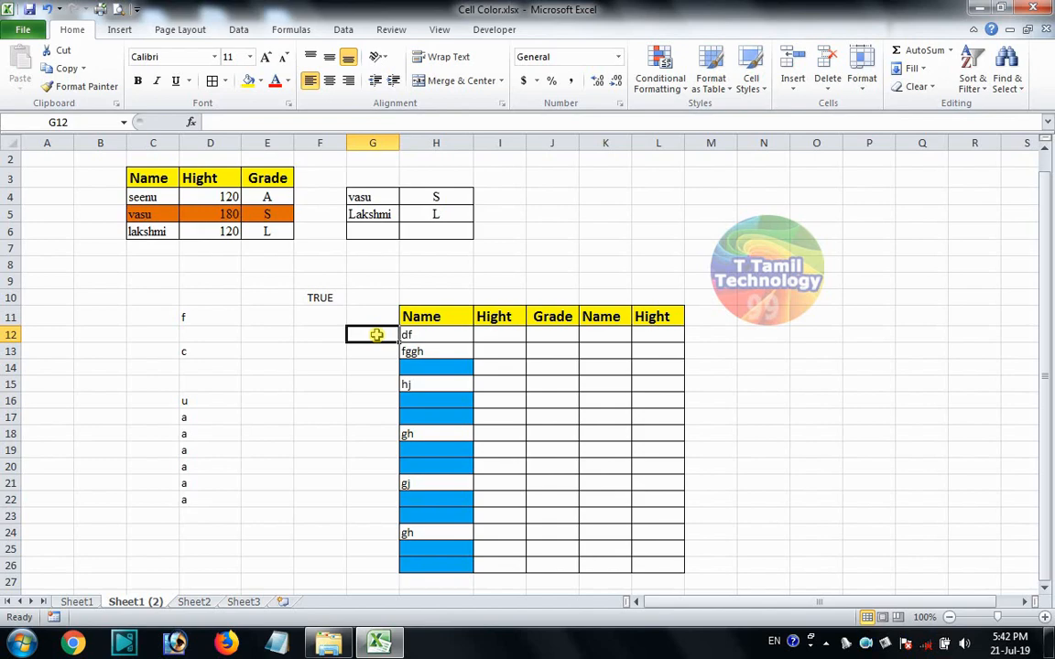
Start a new formula-based conditional formatting rule for the second table's Grade cells J12:J26.
{"action": "left_click", "coordinate": [510, 335]}
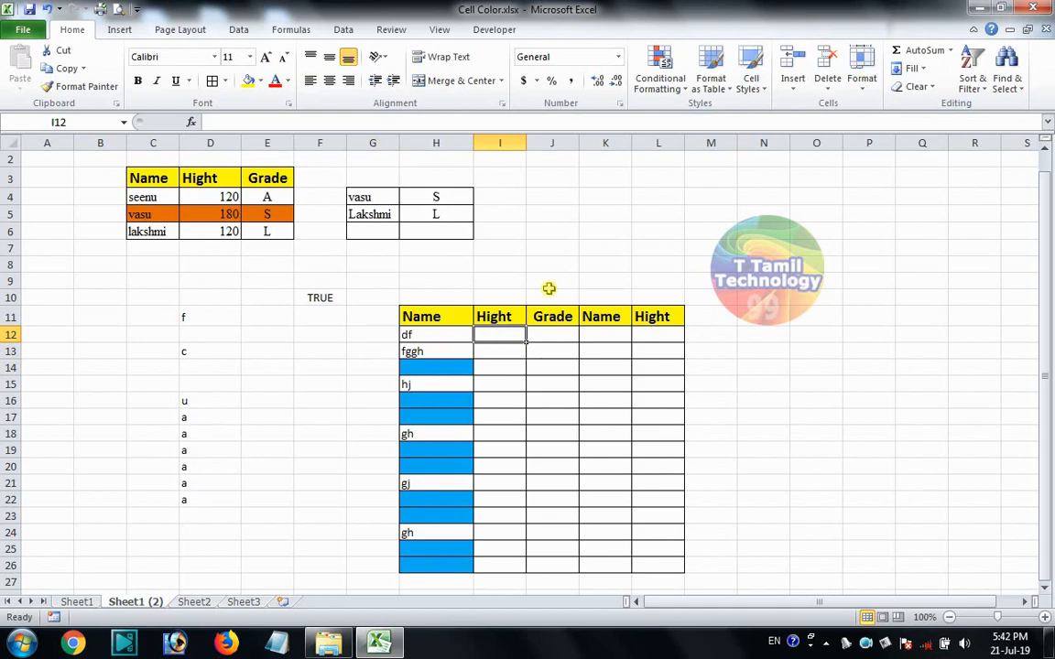
{"action": "key", "text": "Right"}
{"action": "key", "text": "shift+Down"}
{"action": "key", "text": "shift+Down"}
{"action": "key", "text": "shift+Down"}
{"action": "key", "text": "shift+Down"}
{"action": "key", "text": "shift+Down"}
{"action": "key", "text": "shift+Down"}
{"action": "key", "text": "shift+Down"}
{"action": "key", "text": "shift+Down"}
{"action": "key", "text": "shift+Down"}
{"action": "key", "text": "shift+Down"}
{"action": "key", "text": "shift+Down"}
{"action": "key", "text": "shift+Down"}
{"action": "key", "text": "shift+Down"}
{"action": "key", "text": "shift+Down"}
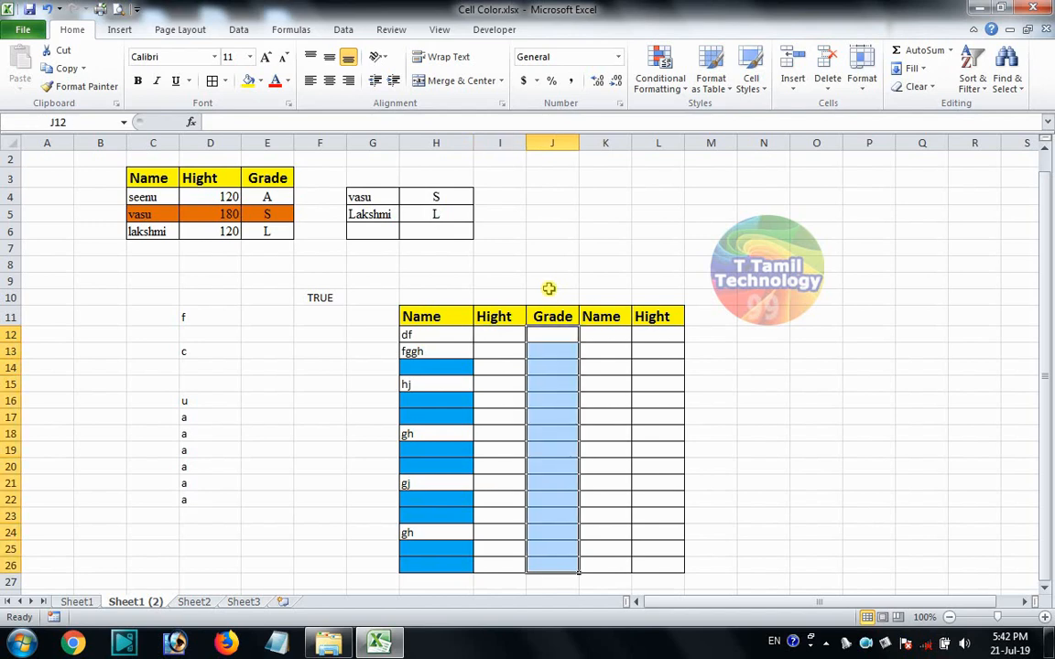
{"action": "left_click", "coordinate": [659, 71]}
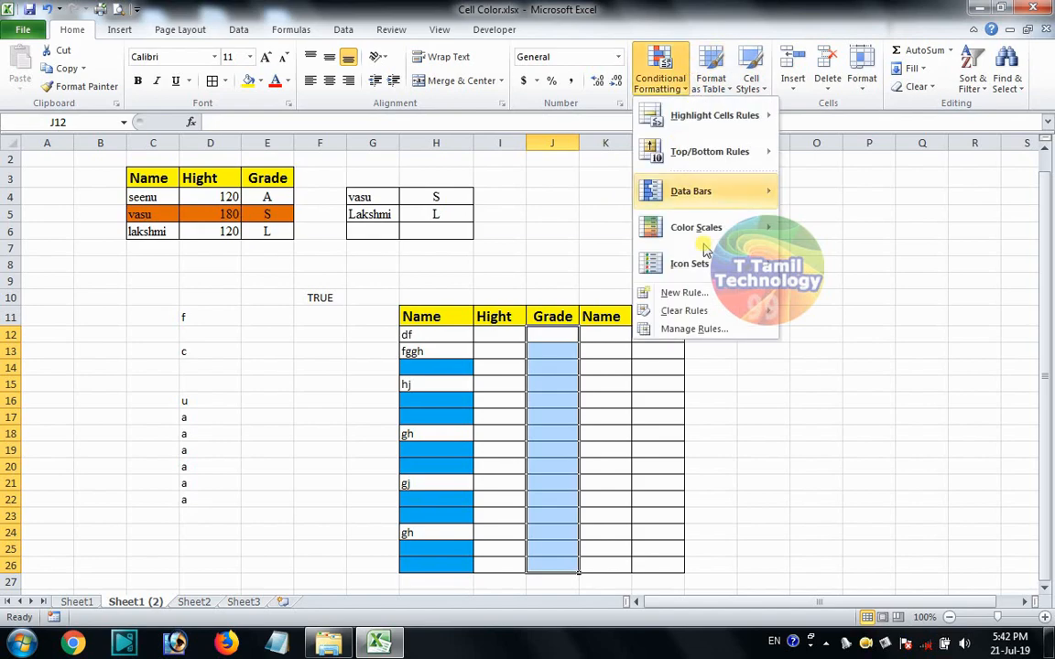
{"action": "left_click", "coordinate": [677, 293]}
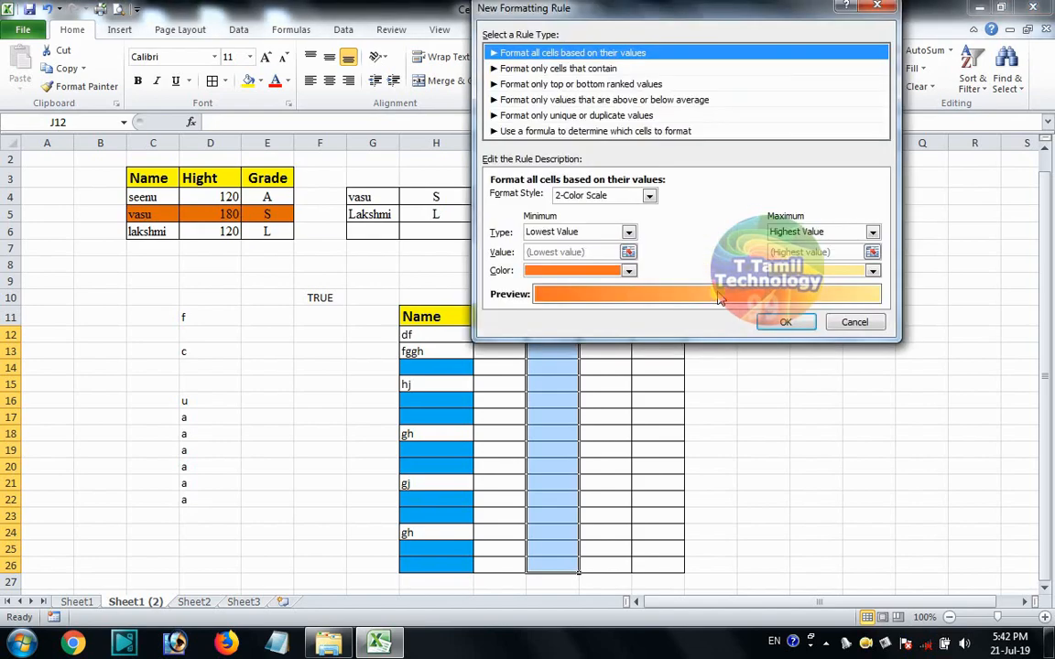
{"action": "left_click", "coordinate": [604, 131]}
Enter =$F$13=J12 as the rule's formula, with an absolute reference to blank cell F13 and a relative reference to J12.
{"action": "left_click", "coordinate": [627, 198]}
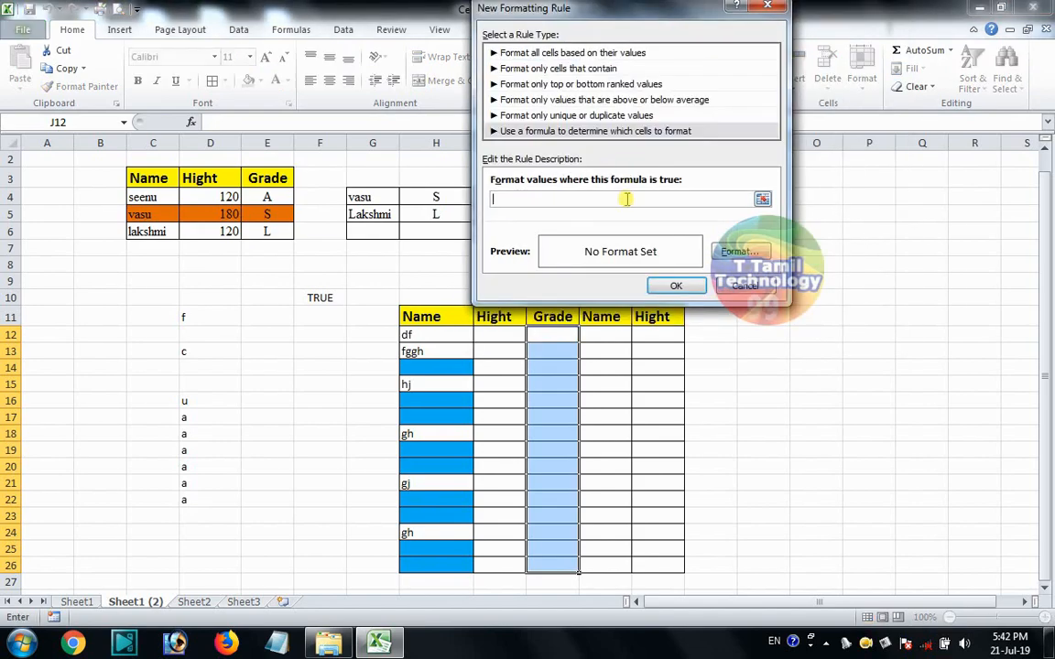
{"action": "left_click", "coordinate": [325, 349]}
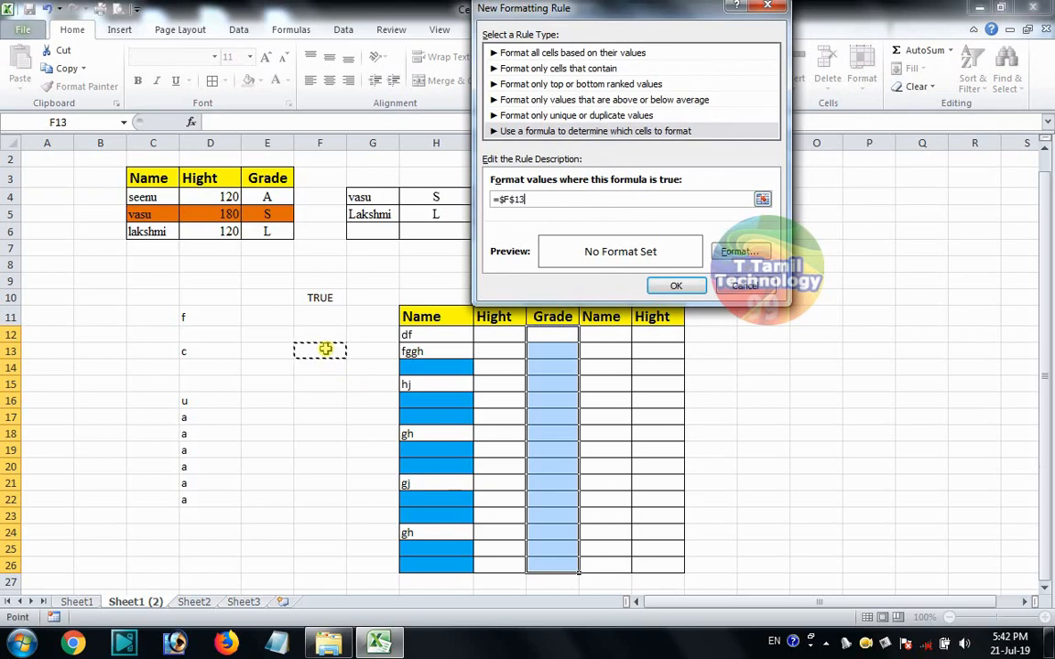
{"action": "type", "text": "="}
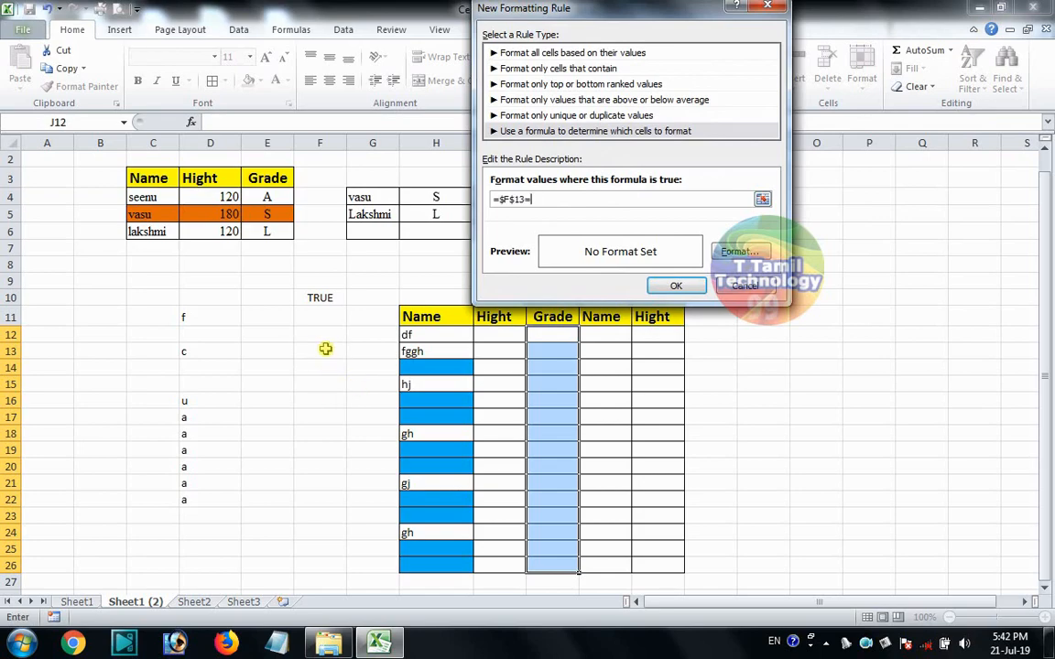
{"action": "left_click", "coordinate": [556, 332]}
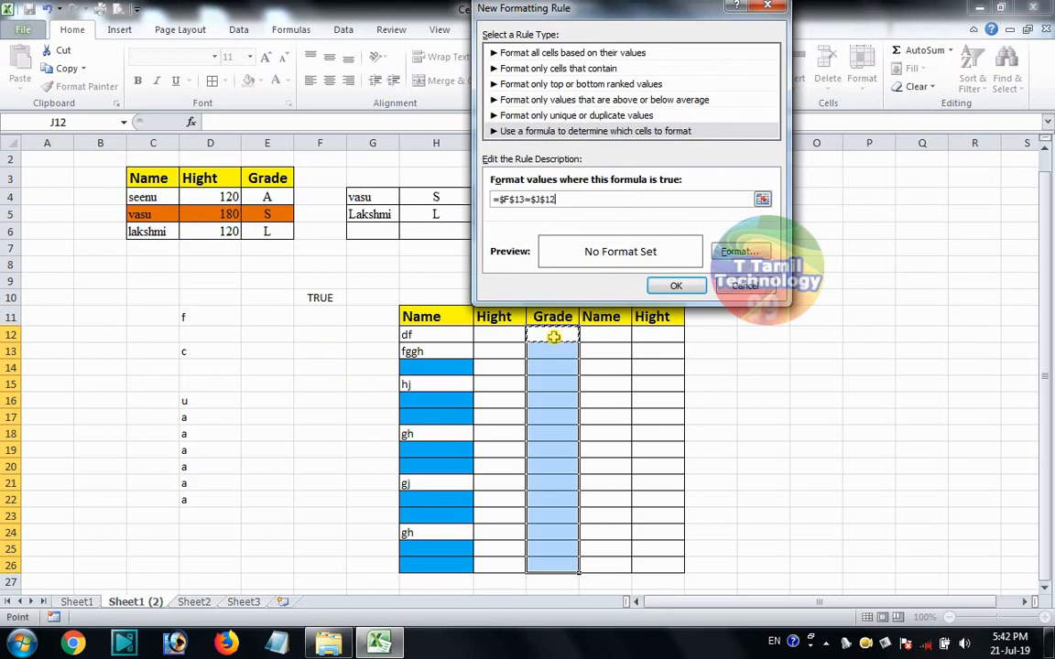
{"action": "left_click", "coordinate": [546, 198]}
{"action": "key", "text": "BackSpace"}
Give the rule a dark blue background fill and apply it to the second table's Grade column.
{"action": "left_click", "coordinate": [760, 254]}
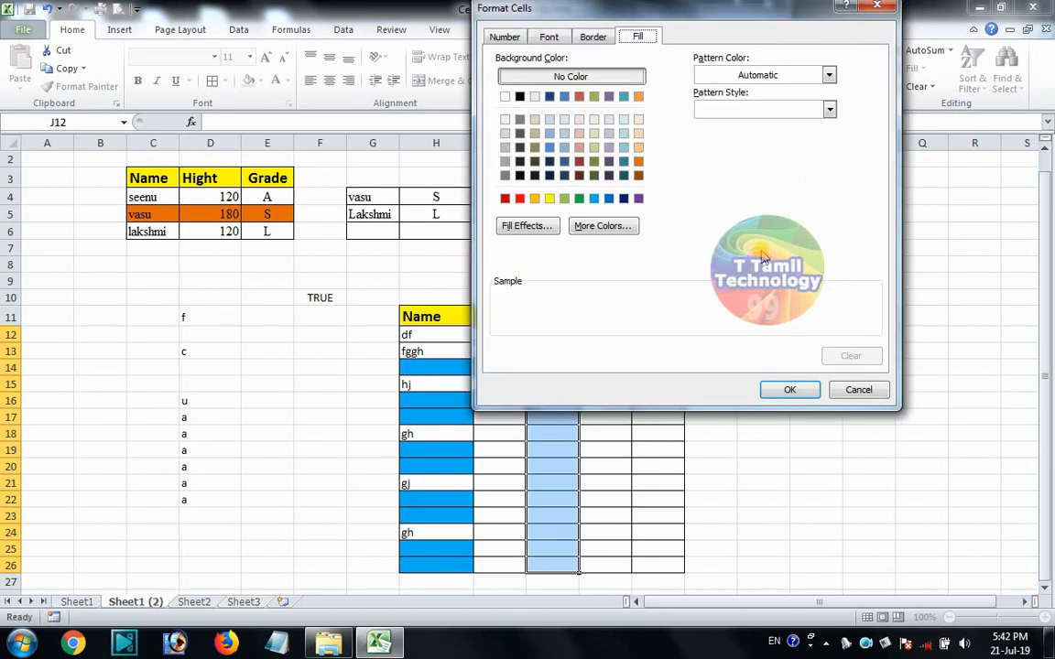
{"action": "left_click", "coordinate": [623, 198]}
{"action": "left_click", "coordinate": [774, 391]}
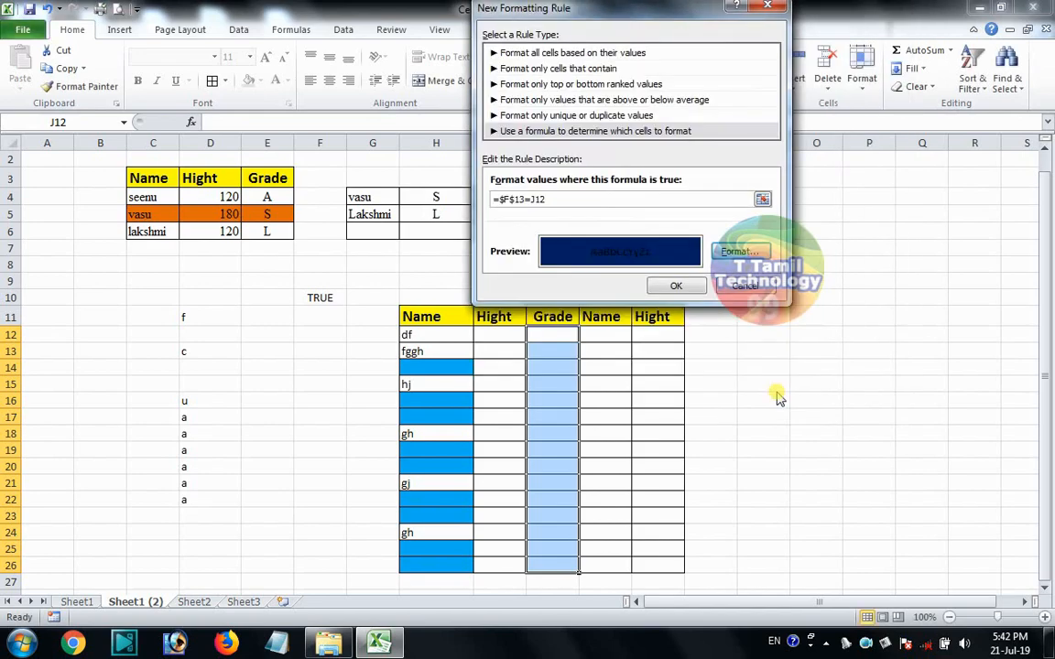
{"action": "left_click", "coordinate": [676, 284]}
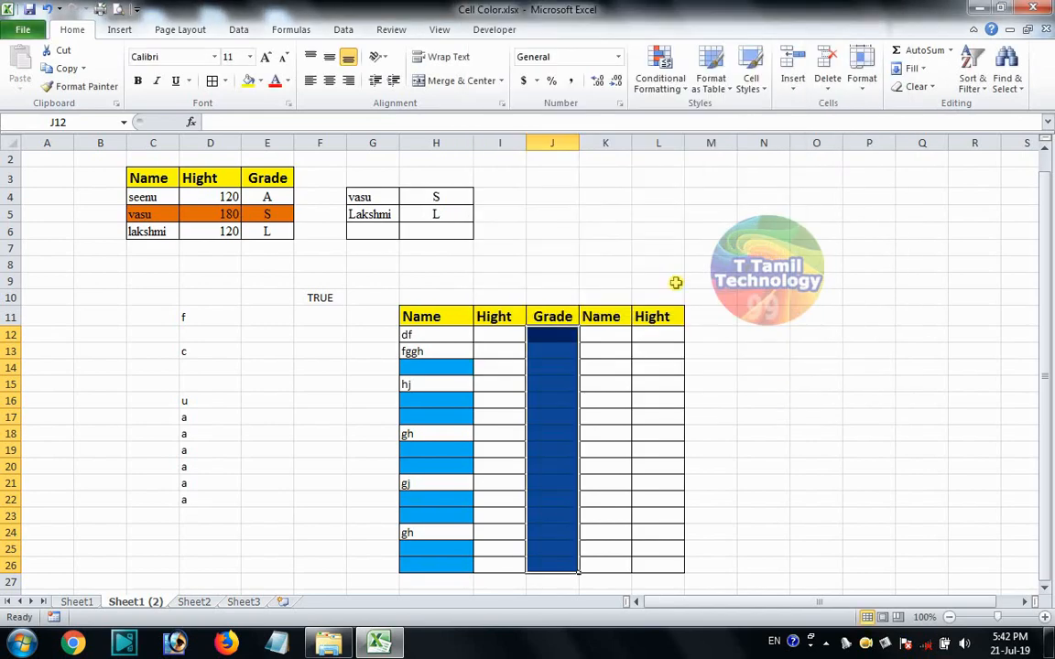
Fill in sample entries in the highlighted Grade column: kl in J13 and J14, hj in J15 and jk in J20.
{"action": "left_click", "coordinate": [564, 357]}
{"action": "type", "text": "kl"}
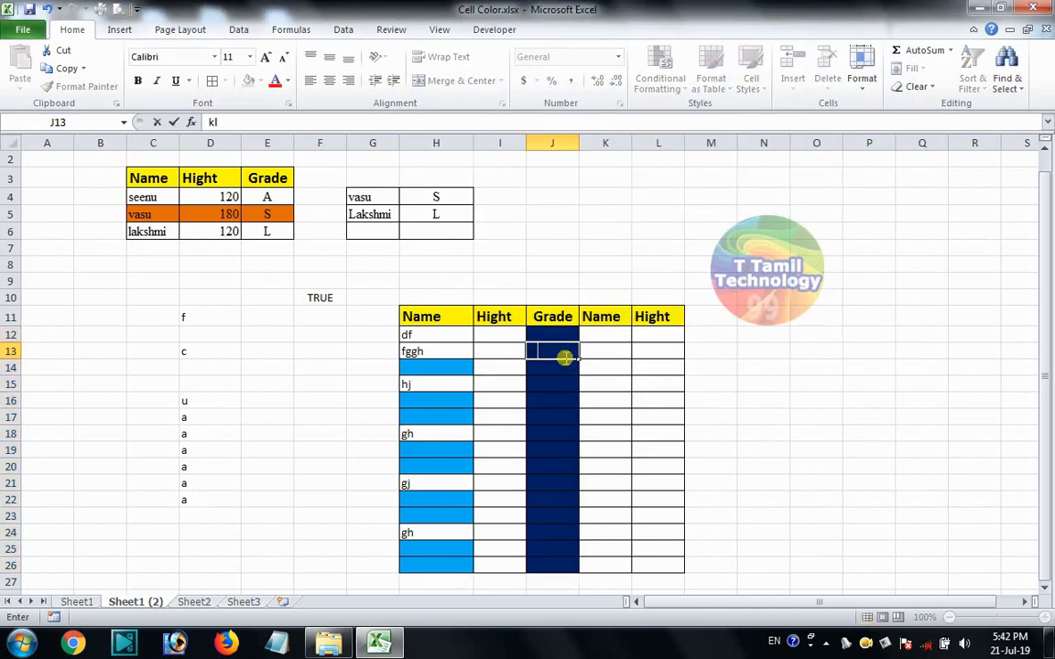
{"action": "key", "text": "Return"}
{"action": "type", "text": "kl"}
{"action": "key", "text": "Return"}
{"action": "type", "text": "hj"}
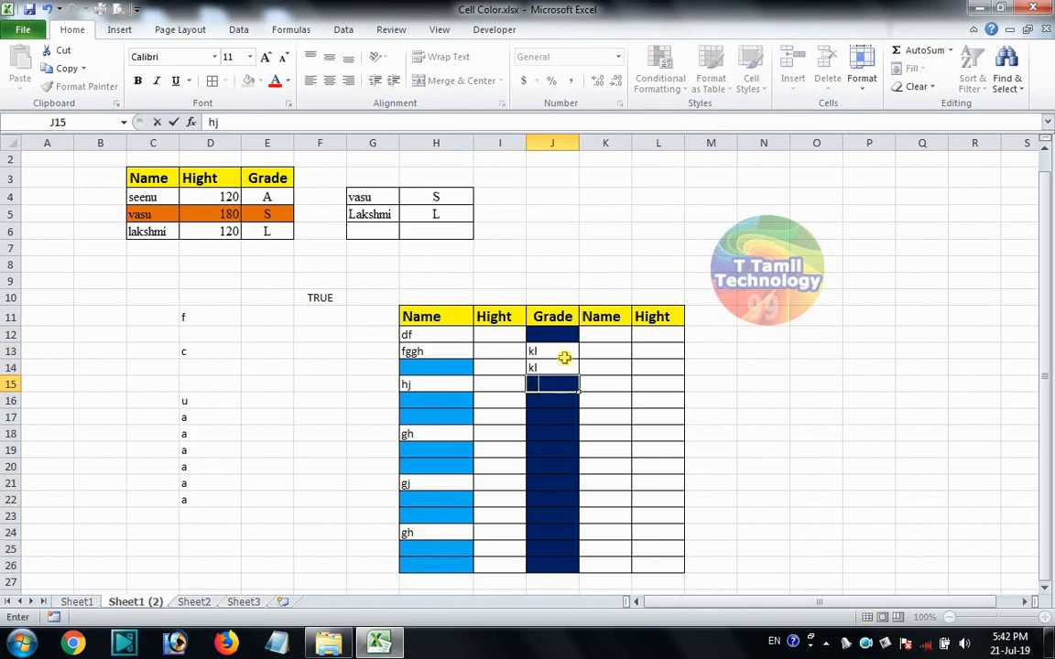
{"action": "key", "text": "Return"}
{"action": "key", "text": "Return"}
{"action": "key", "text": "Return"}
{"action": "key", "text": "Return"}
{"action": "key", "text": "Return"}
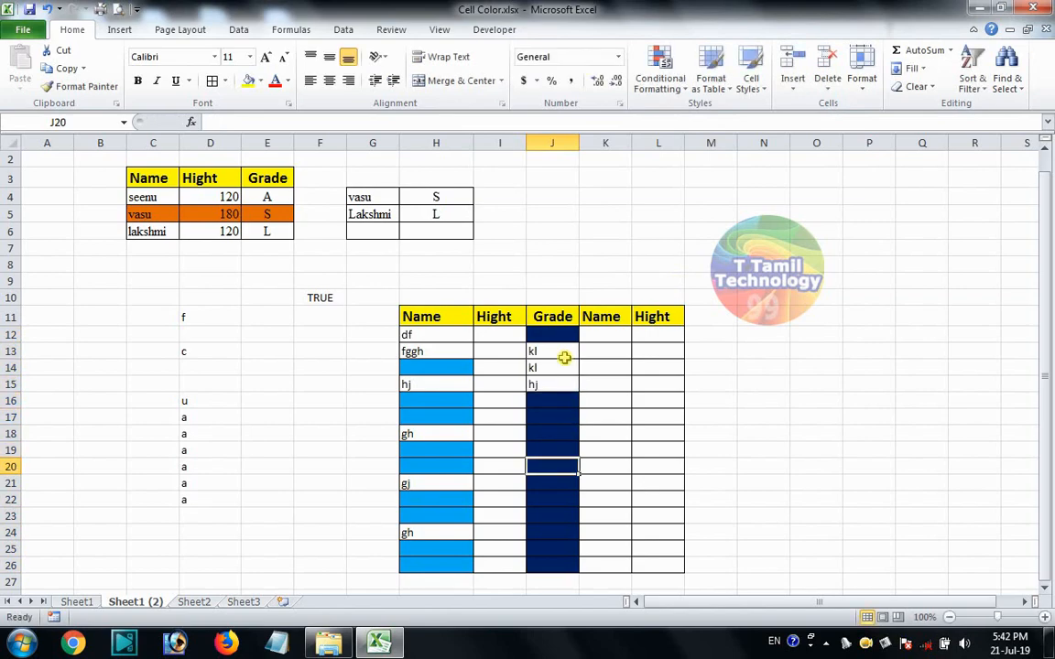
{"action": "type", "text": "jk"}
{"action": "key", "text": "Return"}
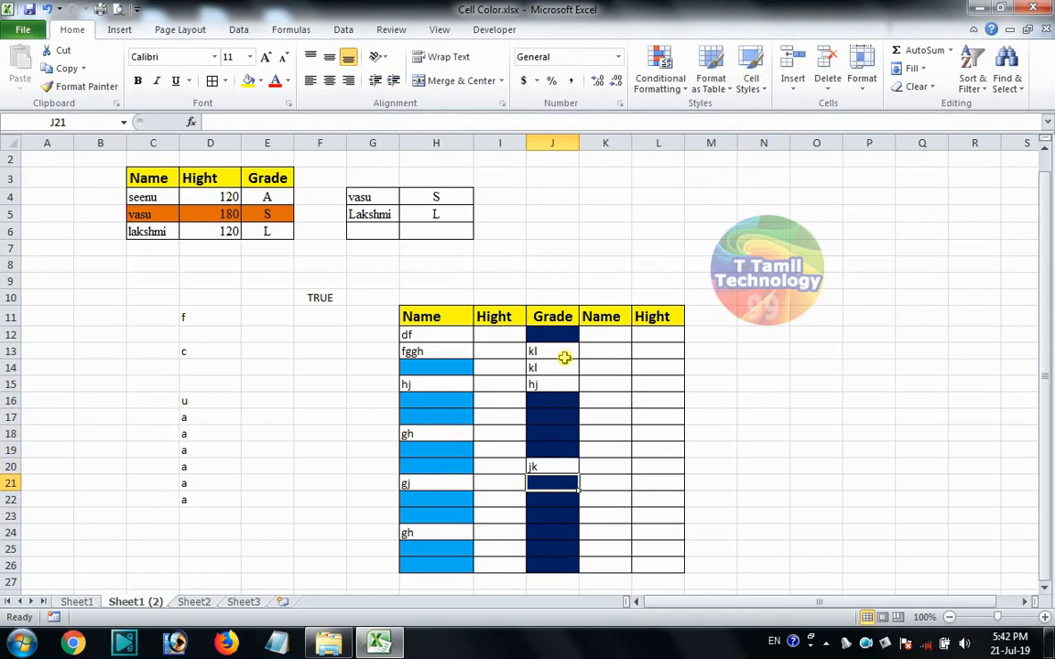